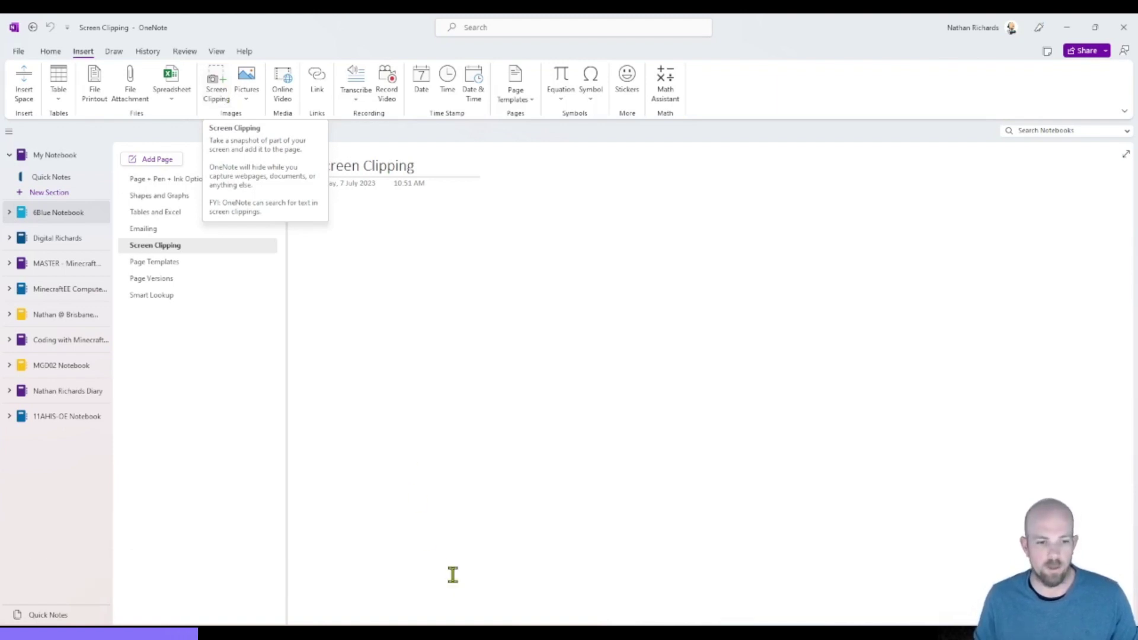
Bring OneNote forward and start a screen clipping over the Water Cycle web page
key("alt+Tab")
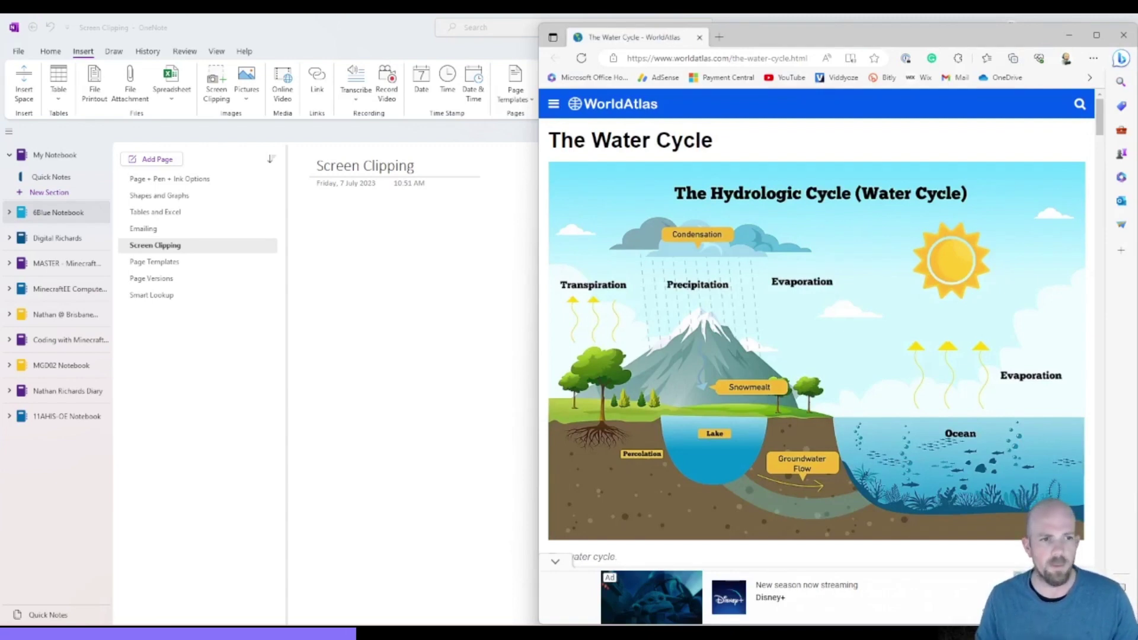
left_click(311, 242)
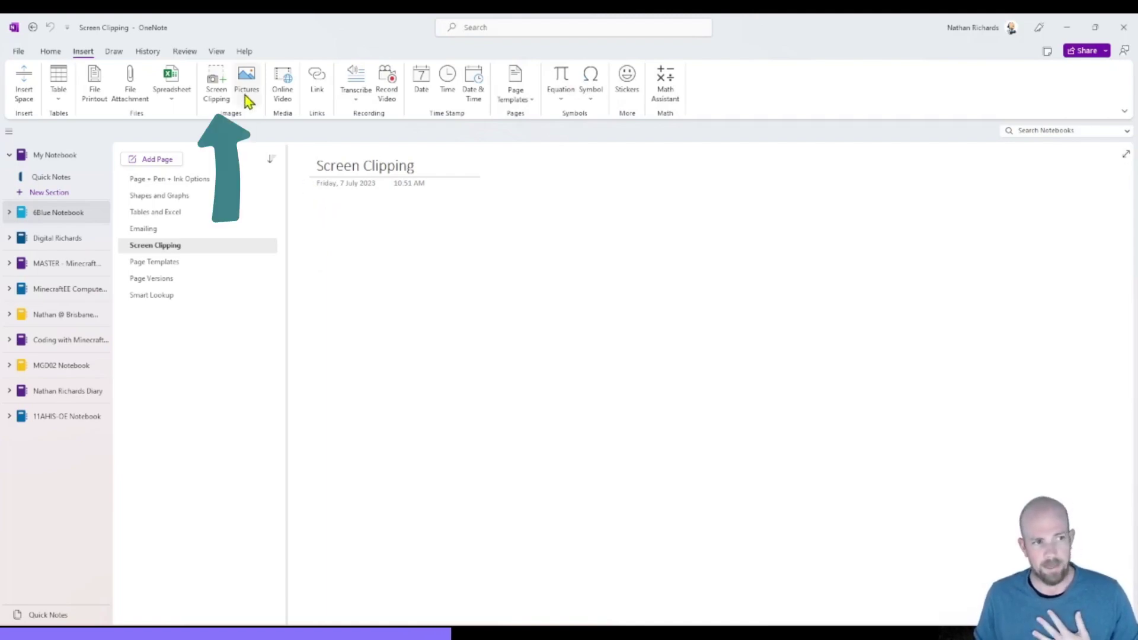
left_click(217, 83)
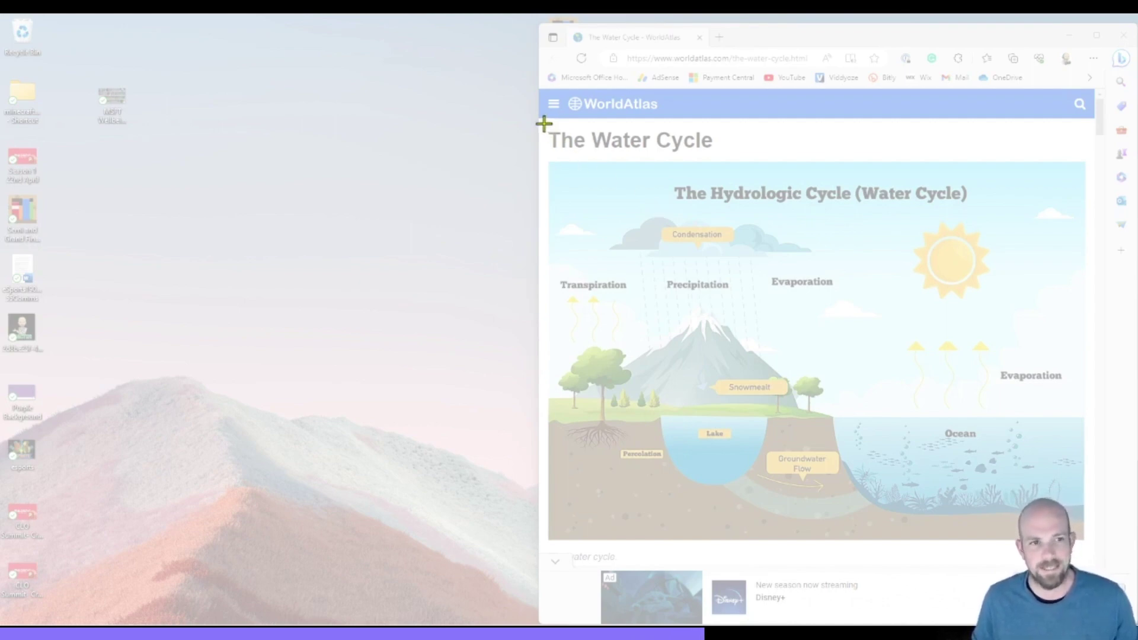
Clip the Water Cycle title and diagram onto the page and set it as the page background
left_click_drag(544, 124, 1090, 550)
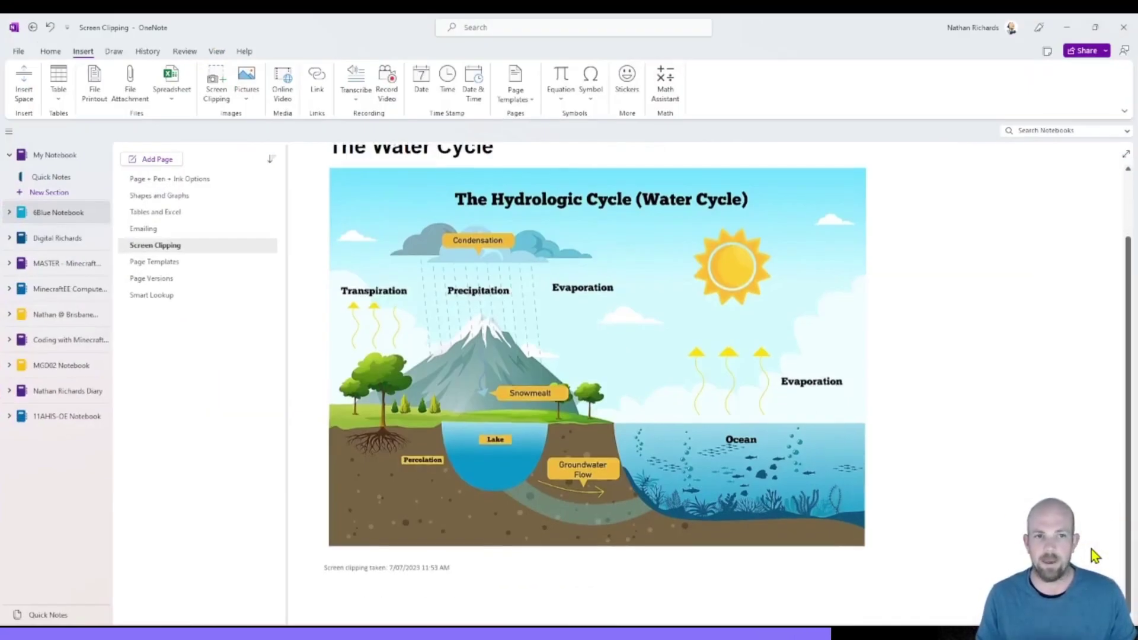
left_click(373, 576)
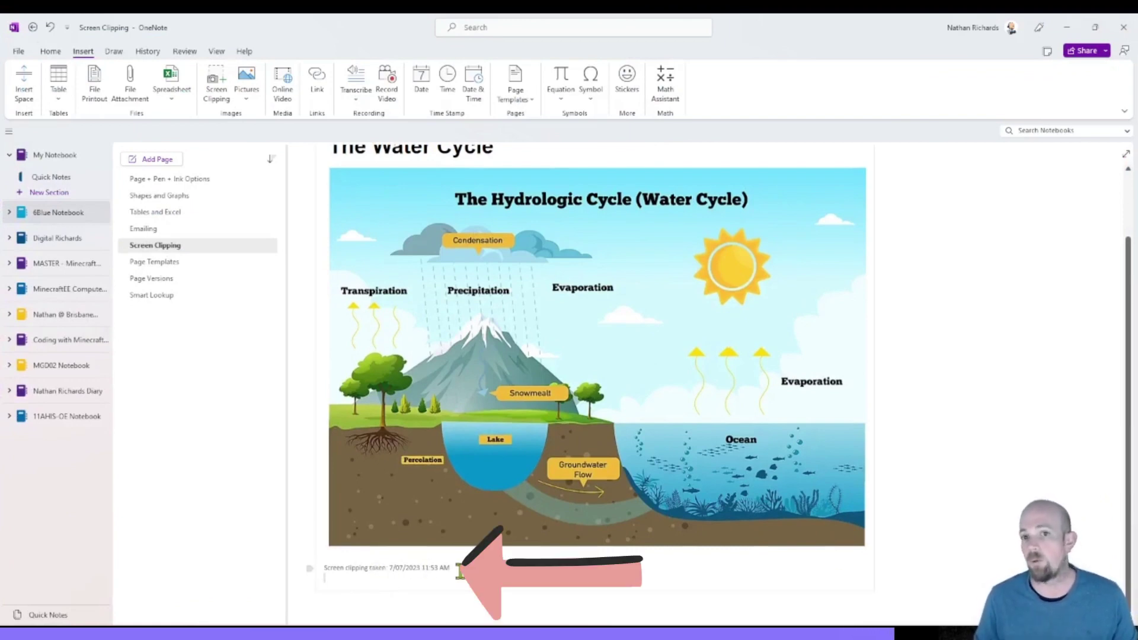
scroll(460, 571, "up", 1)
scroll(459, 571, "up", 1)
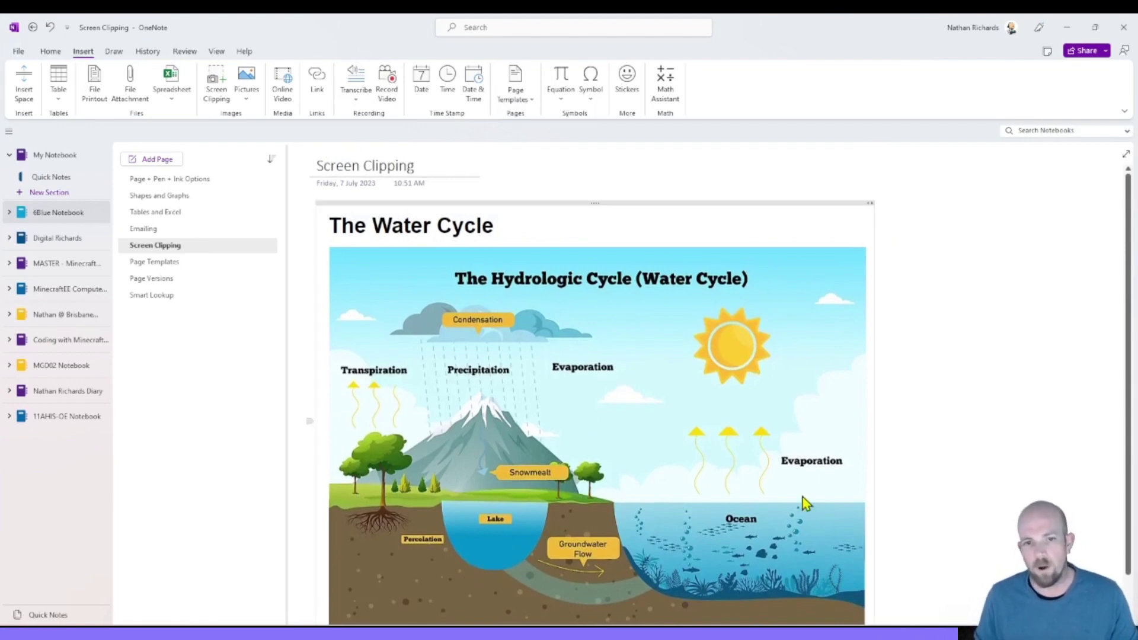
right_click(653, 378)
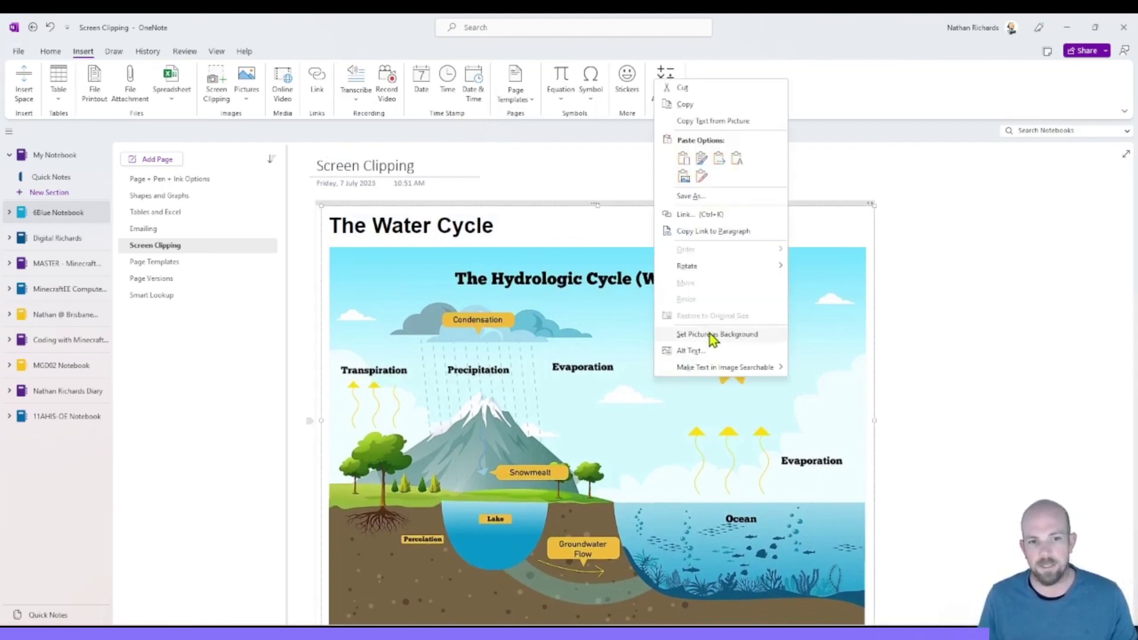
left_click(714, 333)
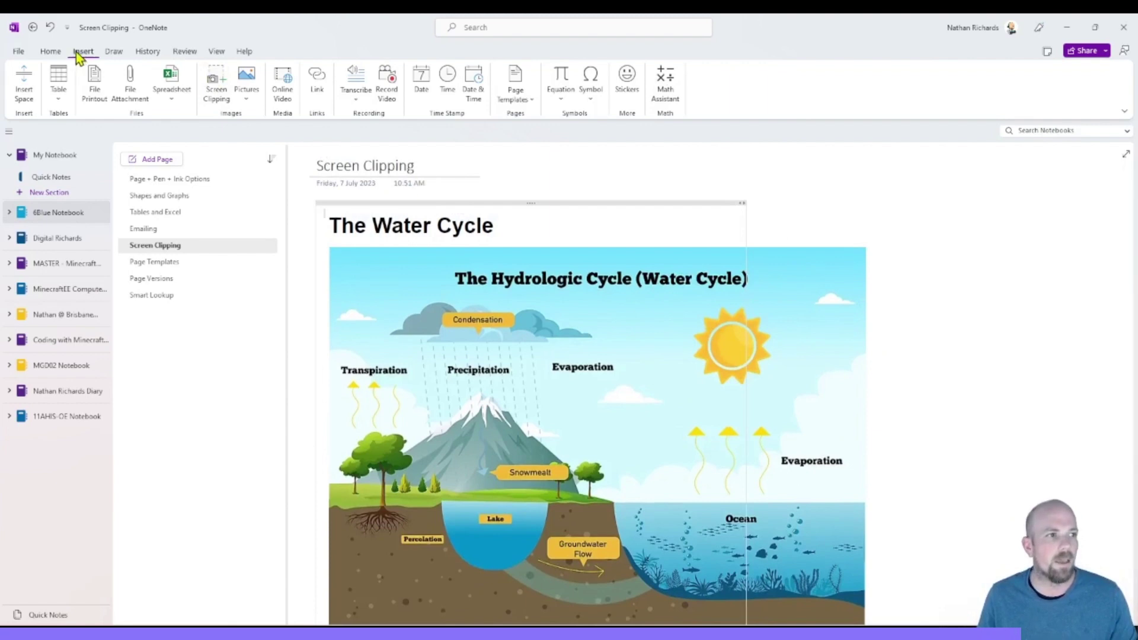
Draw a small oval near the diagram's clouds with the black pen
left_click(114, 51)
left_click(138, 81)
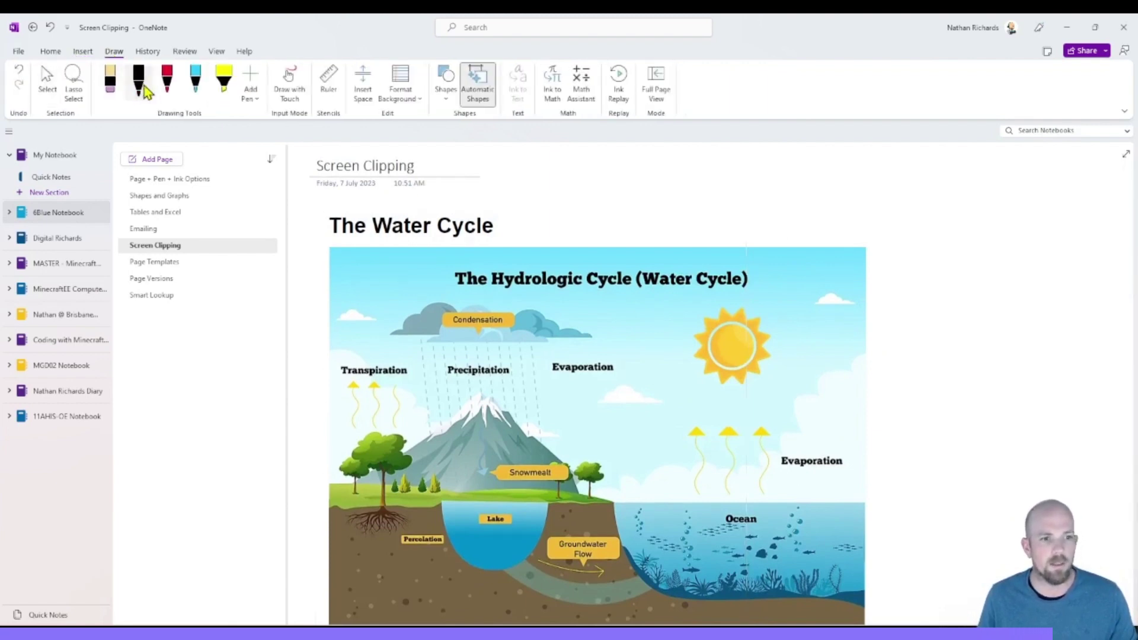
left_click_drag(621, 319, 616, 349)
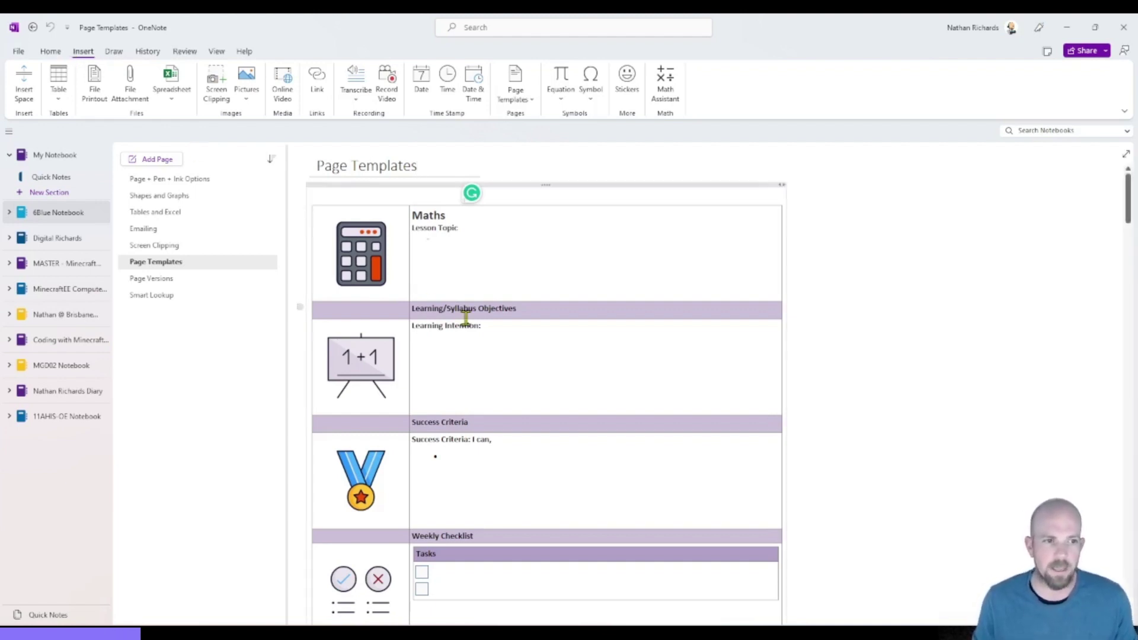
Scroll through the Maths lesson layout on the Page Templates page
scroll(483, 325, "down", 10)
scroll(485, 326, "down", 2)
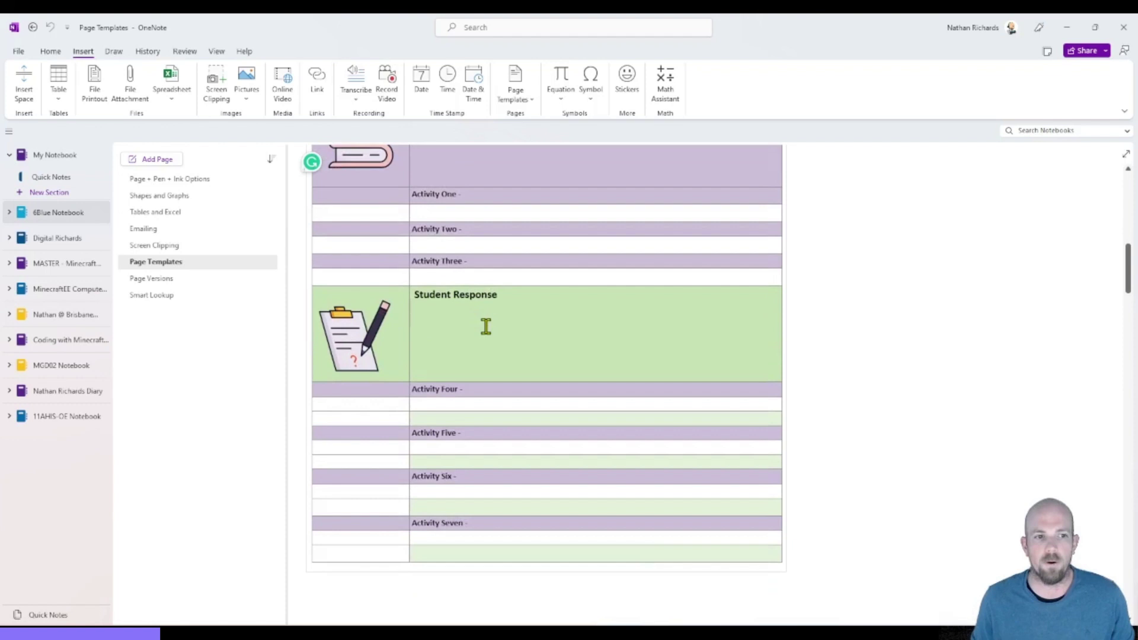
scroll(486, 326, "up", 12)
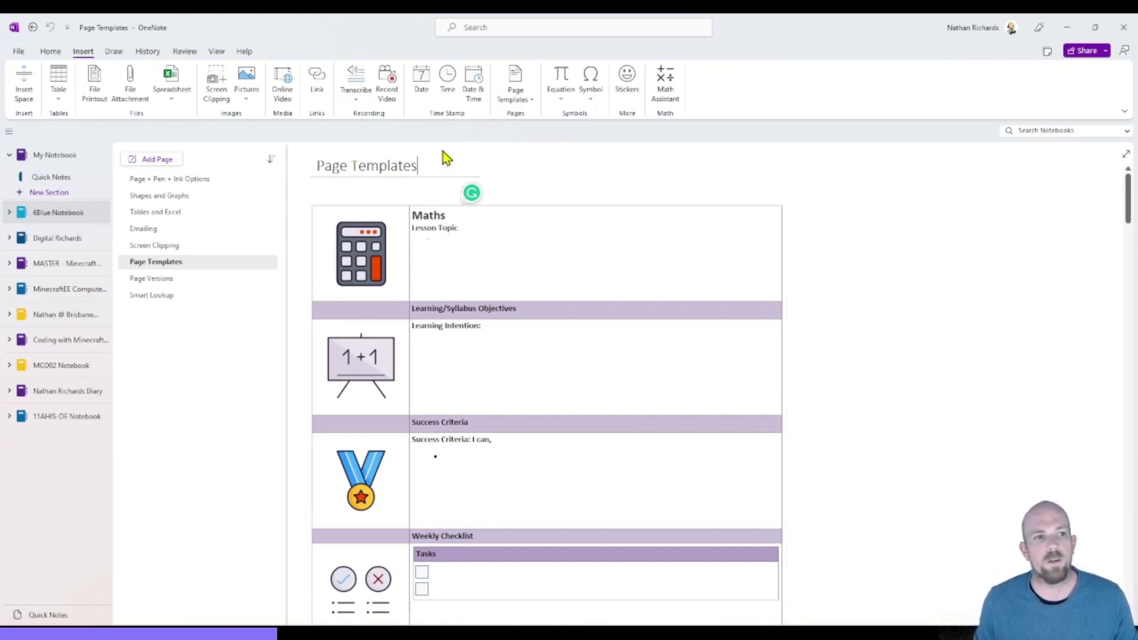
Open the Page Templates pane and expand, then collapse, the Academic and Blank categories
left_click(525, 100)
left_click(552, 117)
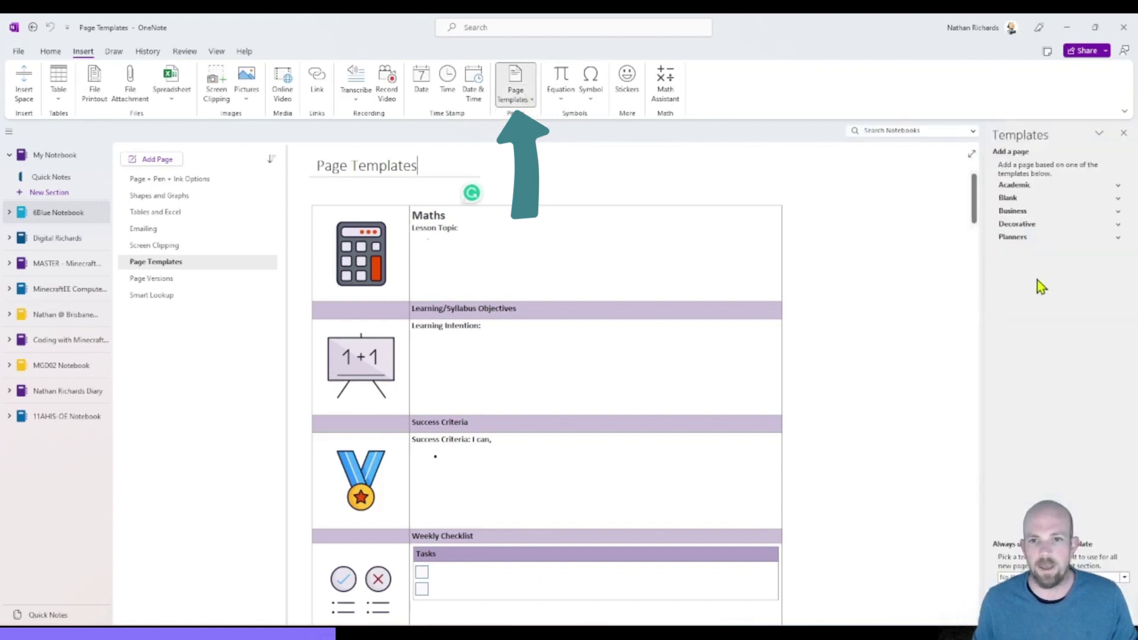
left_click(1119, 187)
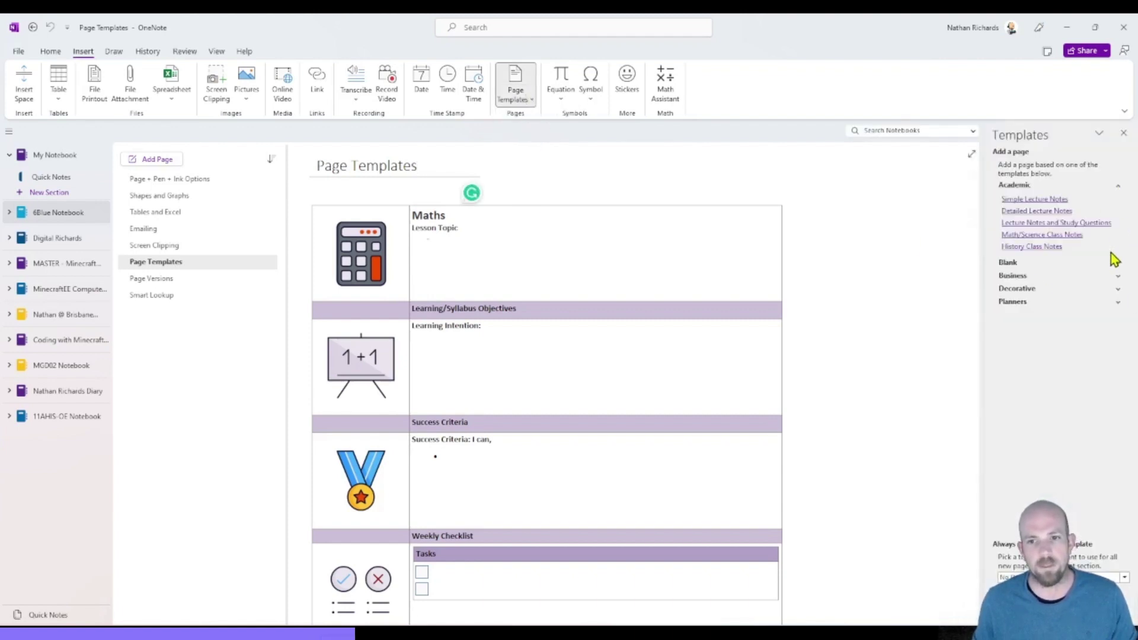
left_click(1119, 263)
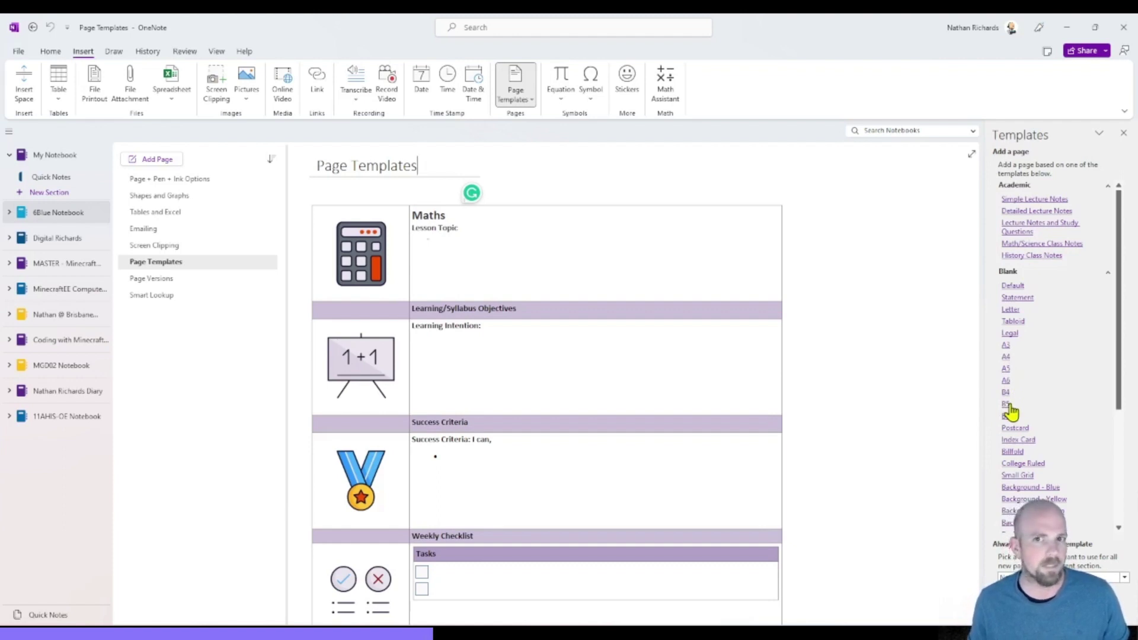
left_click(1108, 272)
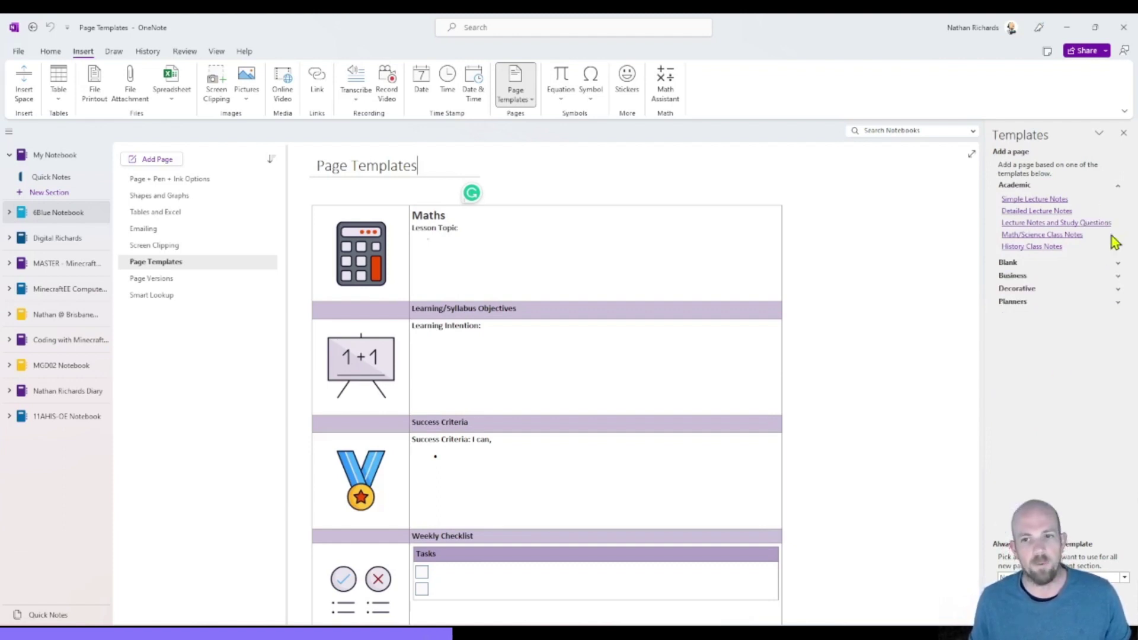
left_click(1119, 186)
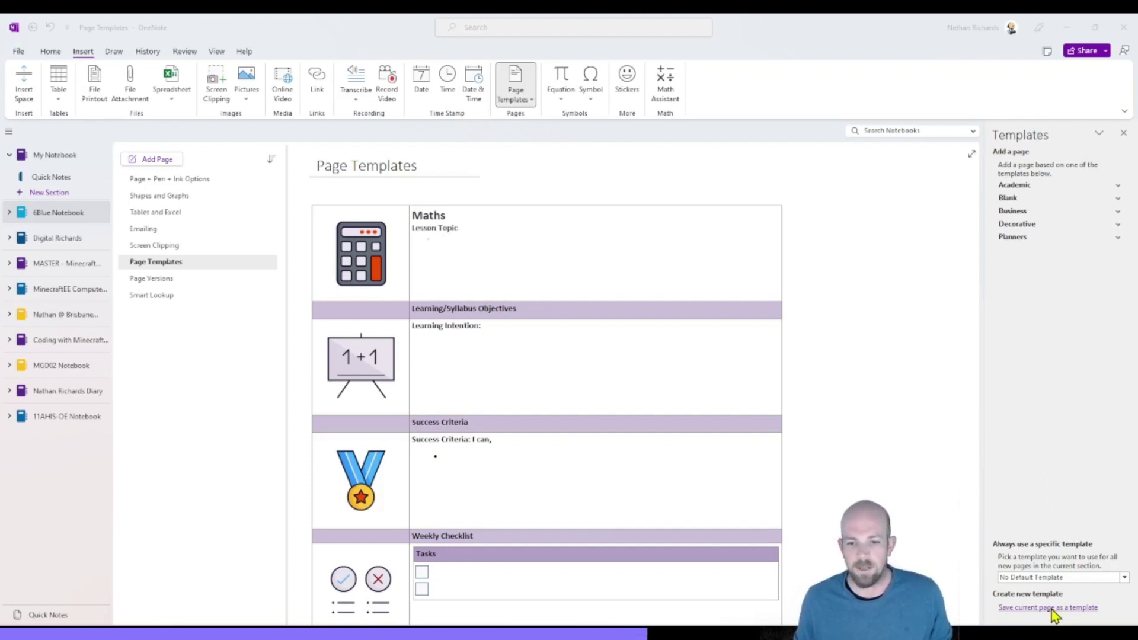
Save the current Maths lesson page as a template named 'Maths Template'
left_click(1053, 610)
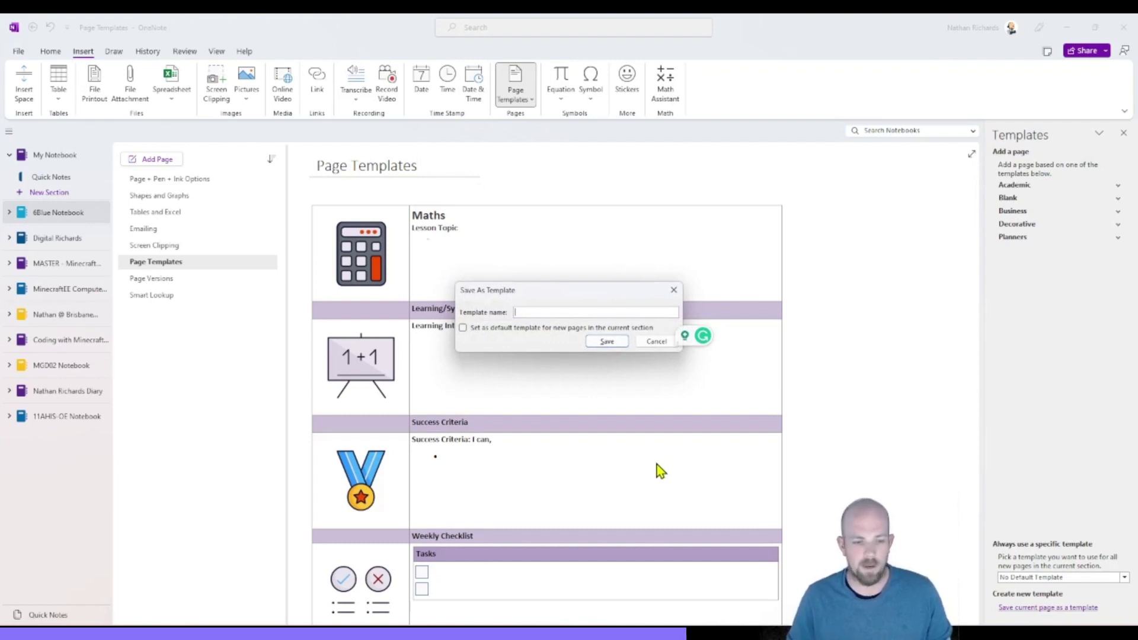
type("Maths")
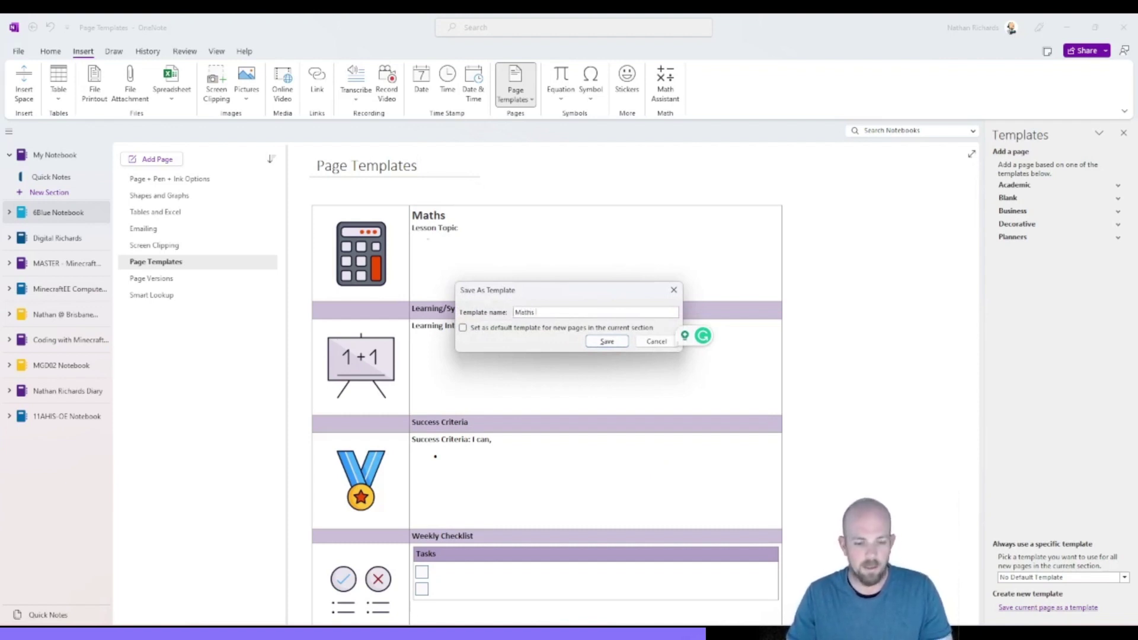
type(" I")
type("emp")
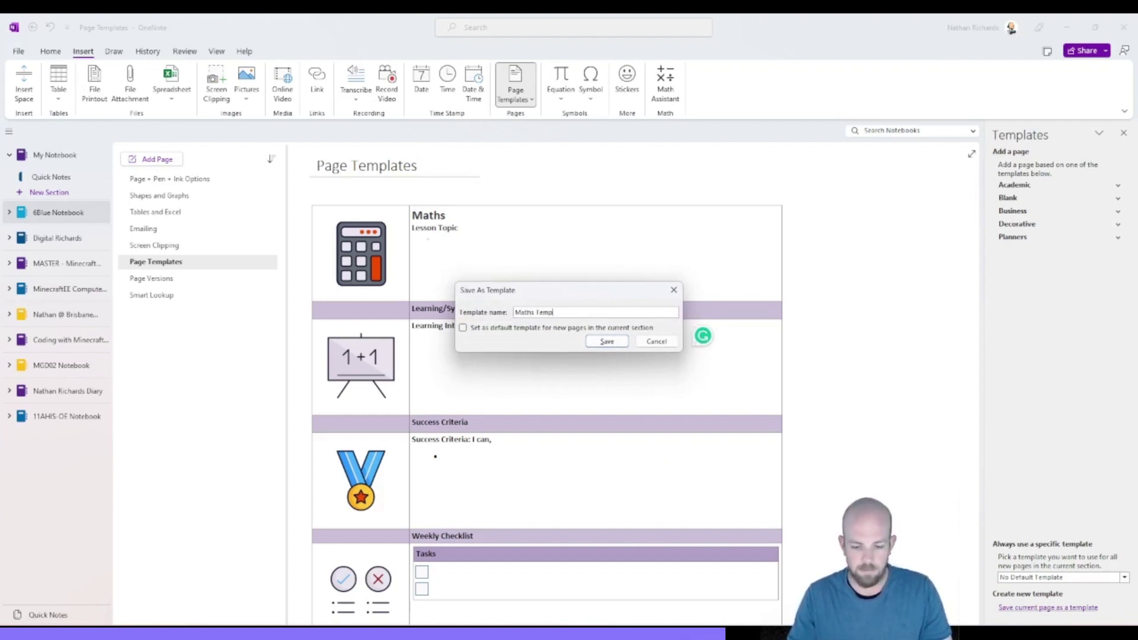
type("late")
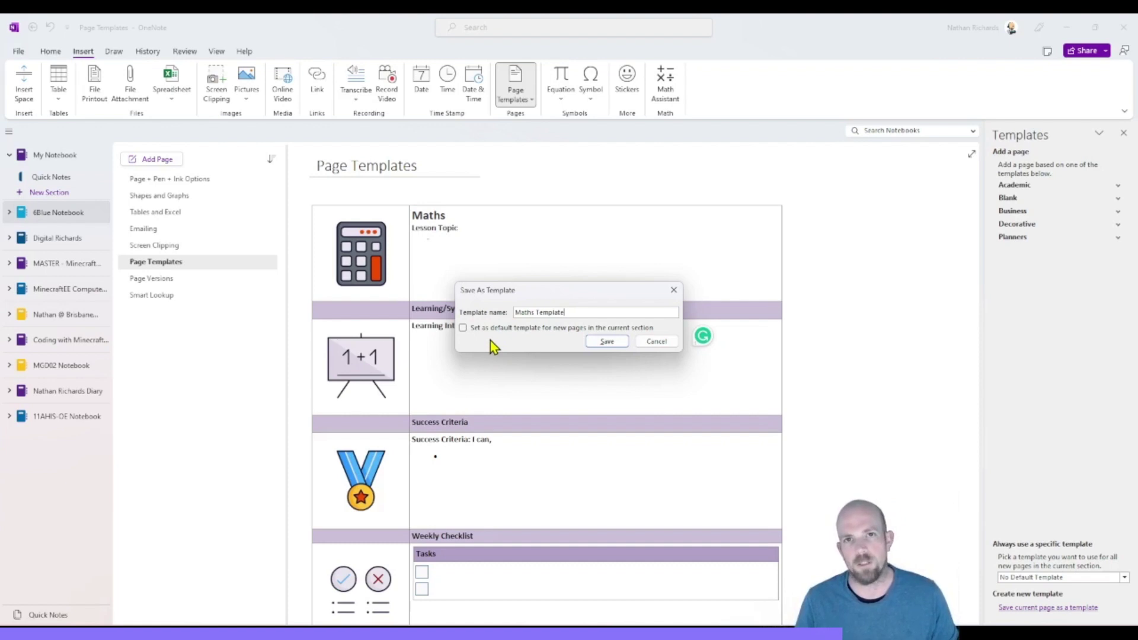
left_click(615, 345)
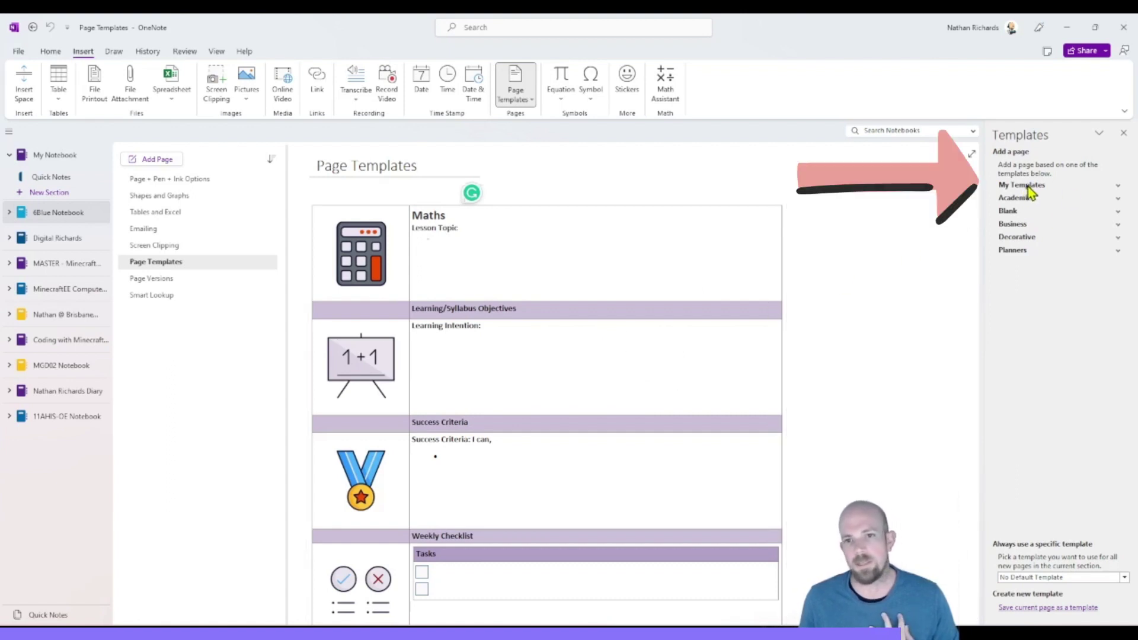
Add a page from My Templates > Maths Template and move it up one row in the page list
left_click(1119, 186)
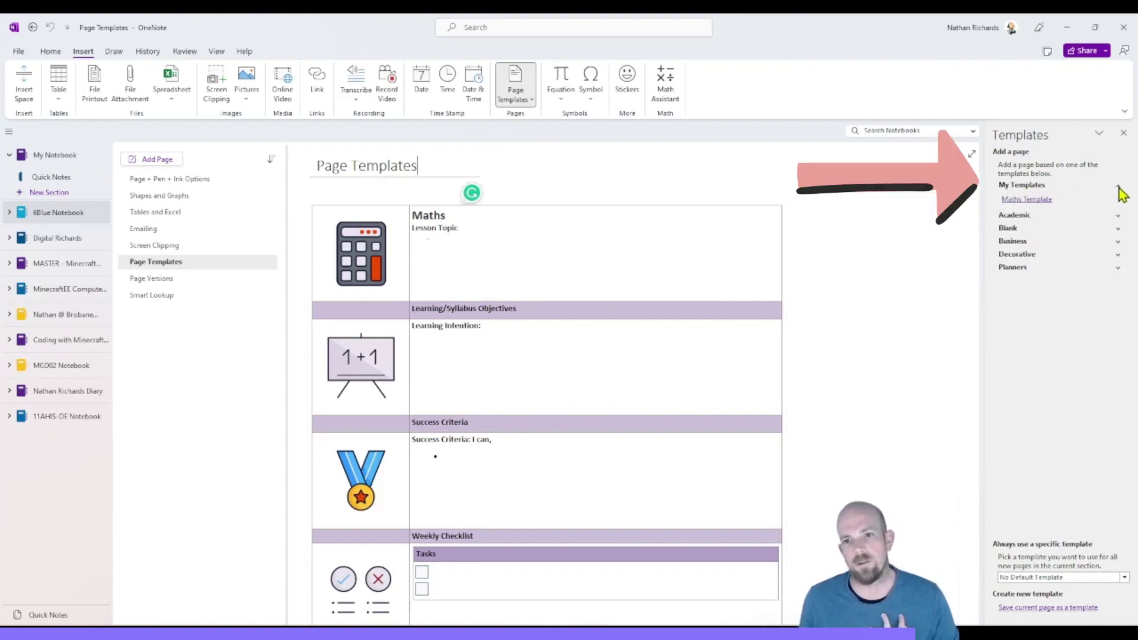
left_click(1037, 202)
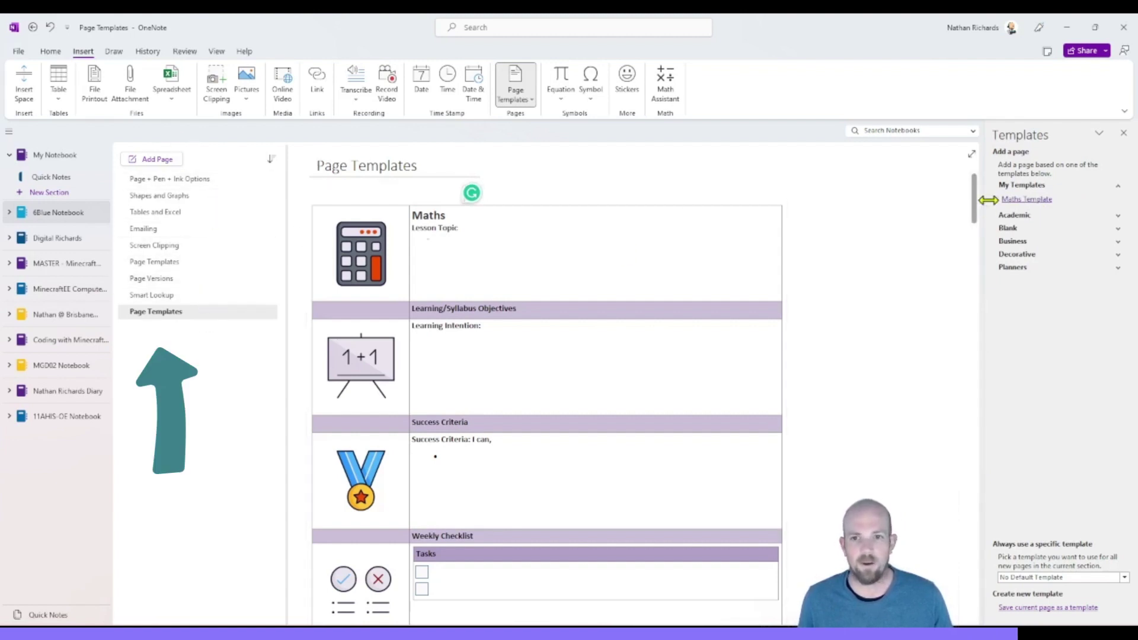
left_click(1032, 201)
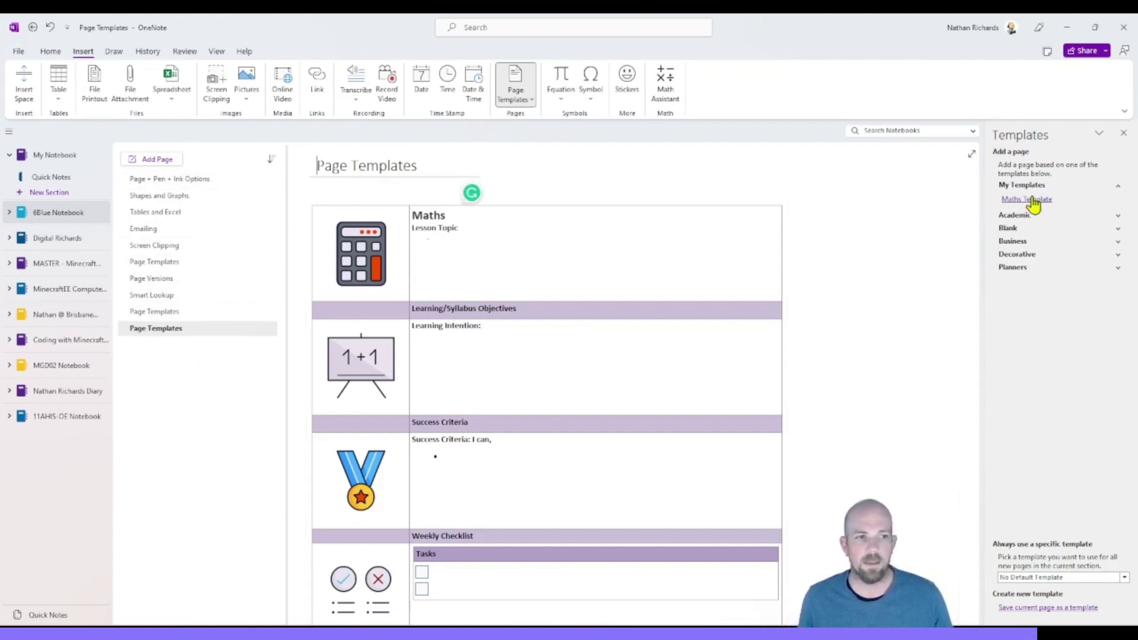
left_click_drag(183, 330, 180, 314)
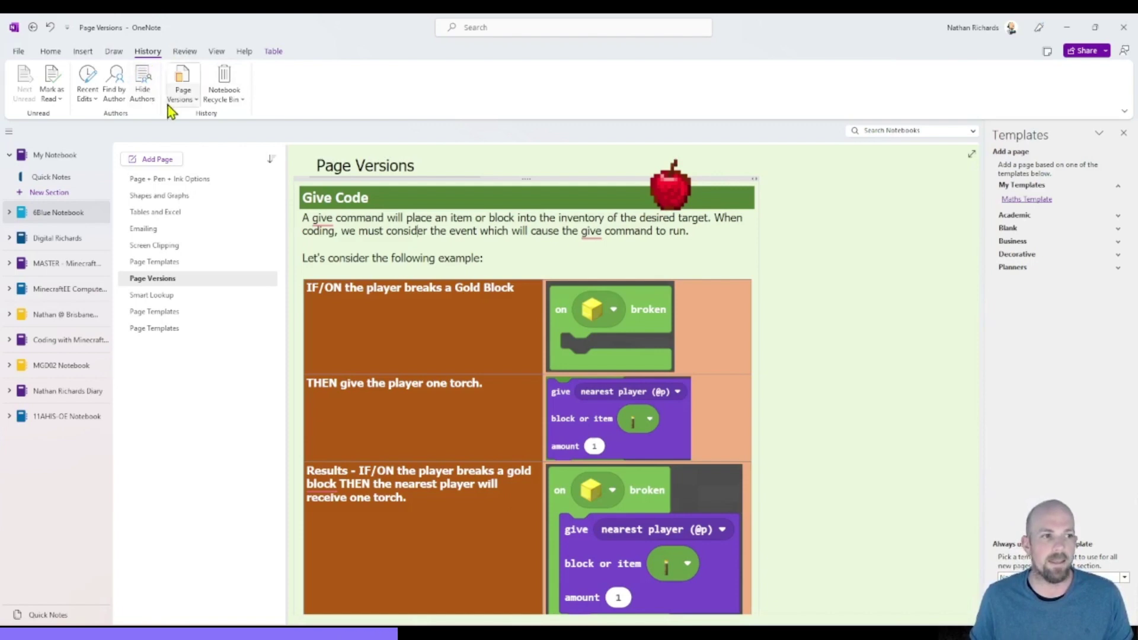
Show all page versions and step from the 17/01/2023 version through several older ones
left_click(195, 92)
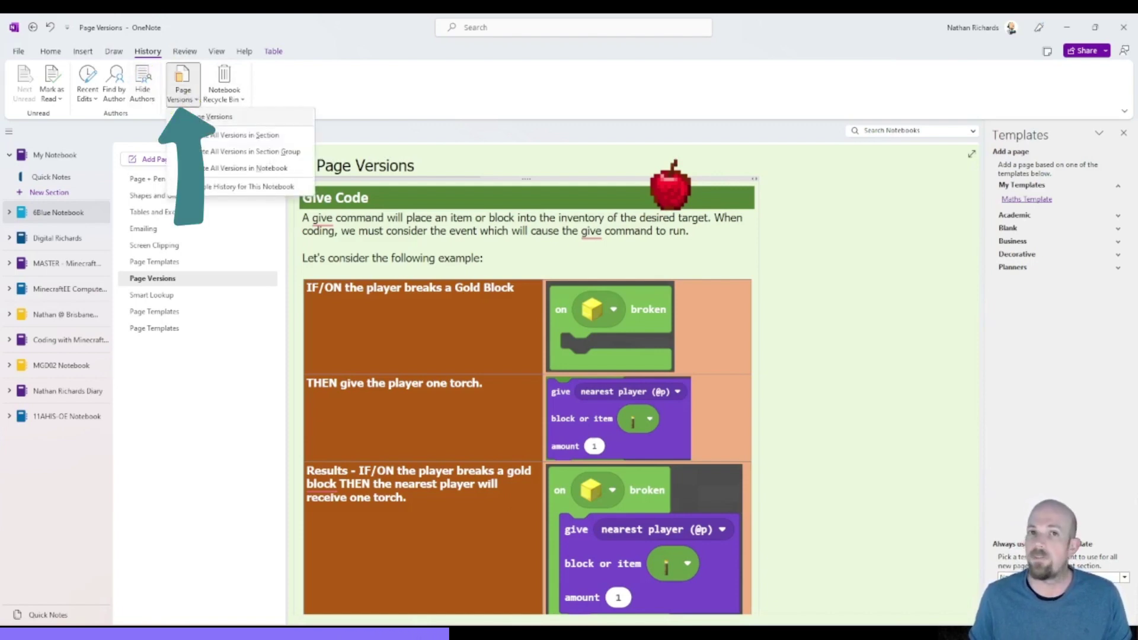
left_click(218, 121)
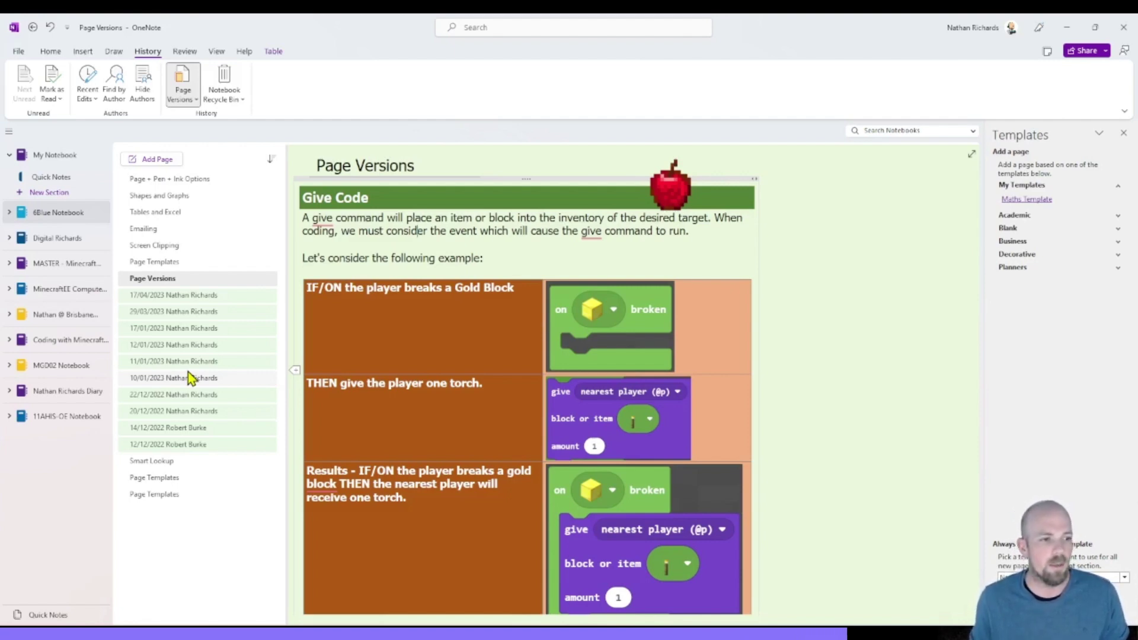
left_click(199, 326)
left_click(204, 349)
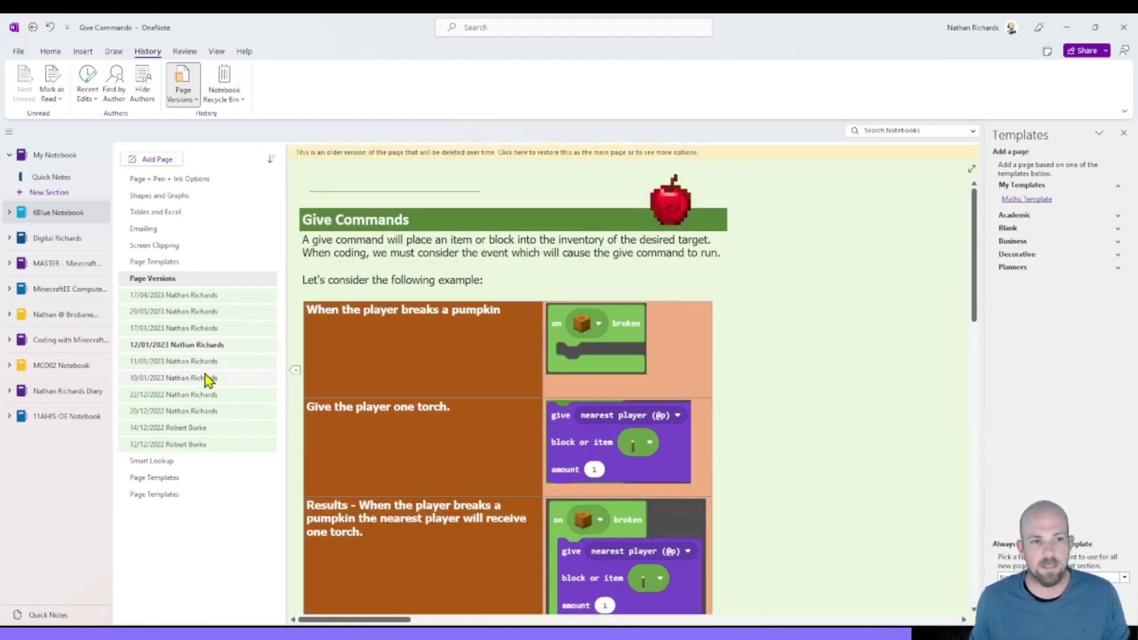
left_click(208, 377)
left_click(206, 395)
left_click(207, 412)
left_click(208, 428)
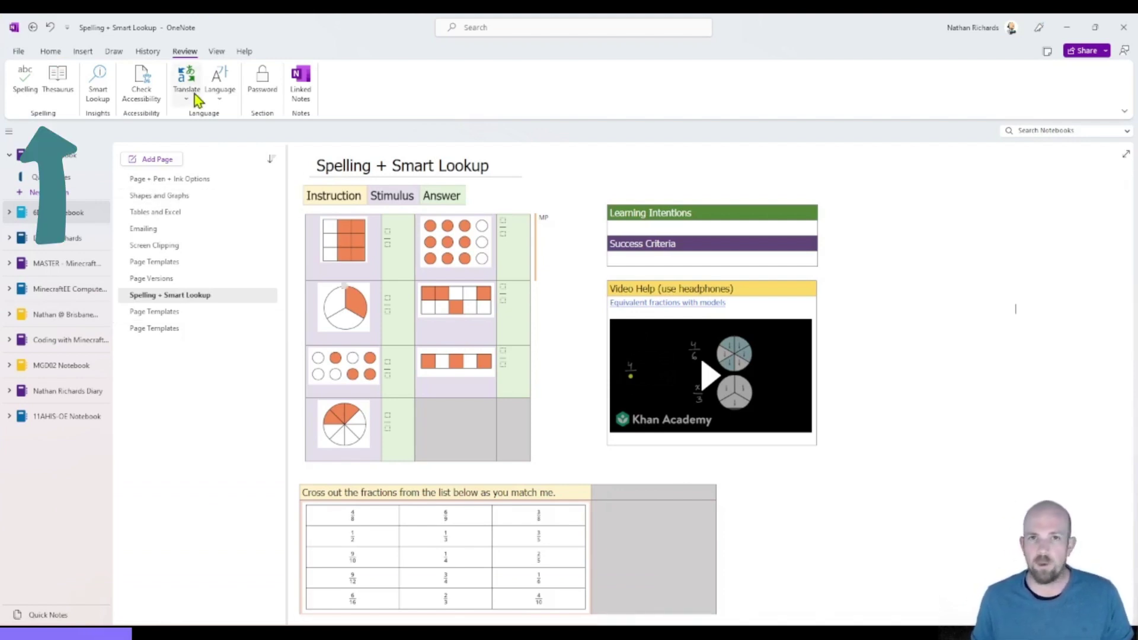
Run Spelling to flag 'effect', then open the Thesaurus for its synonyms
left_click(28, 83)
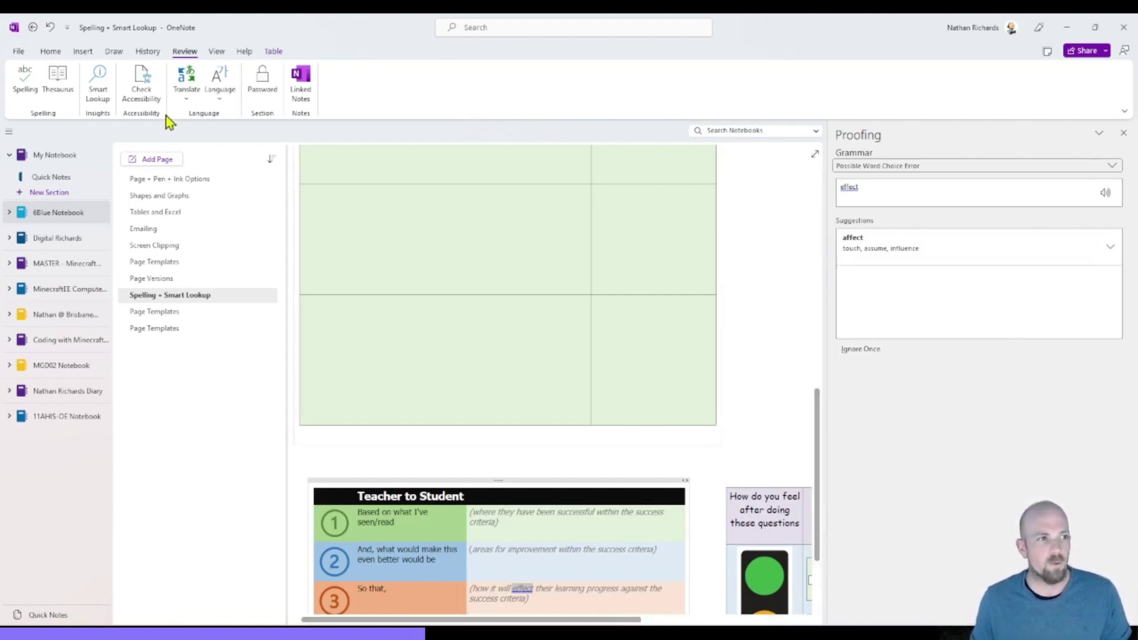
left_click(68, 81)
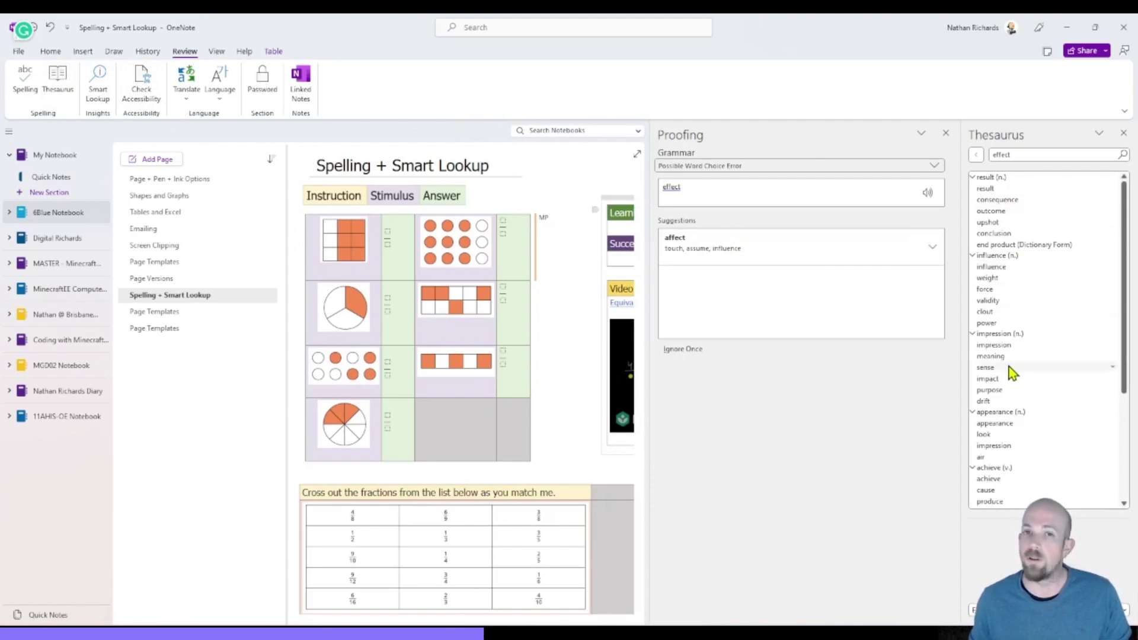
Close the Proofing and Thesaurus panes and search 'Fractions' with Smart Lookup
left_click(945, 133)
left_click(1124, 135)
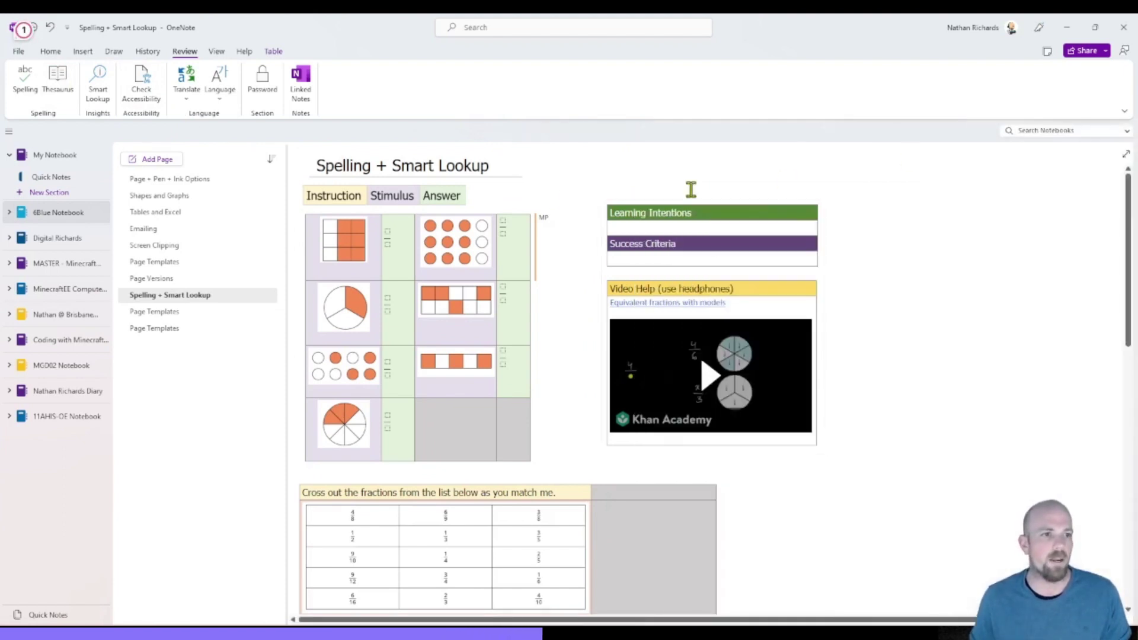
left_click(101, 92)
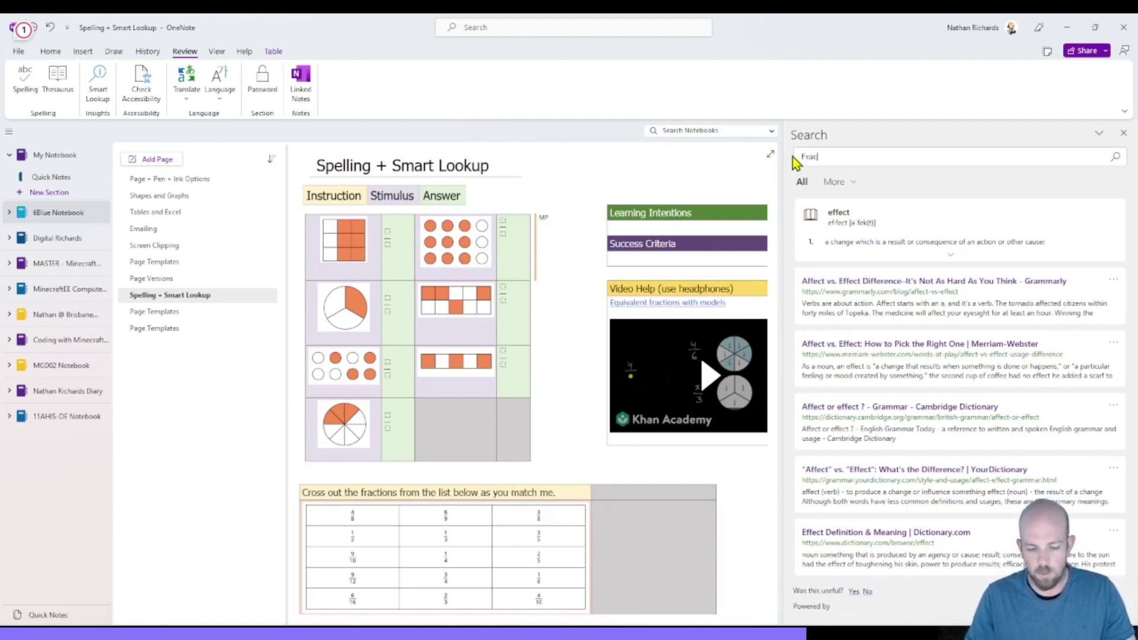
type("tions")
key("Return")
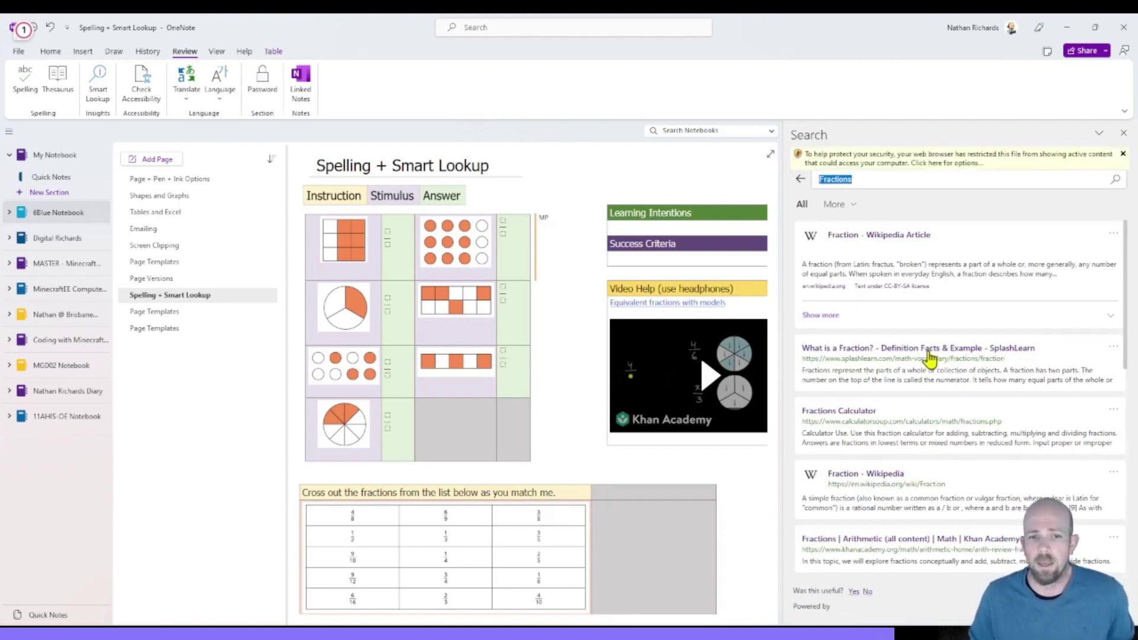
Expand and read the full dictionary definition of fraction in the lookup results
scroll(928, 355, "down", 1)
scroll(930, 312, "down", 6)
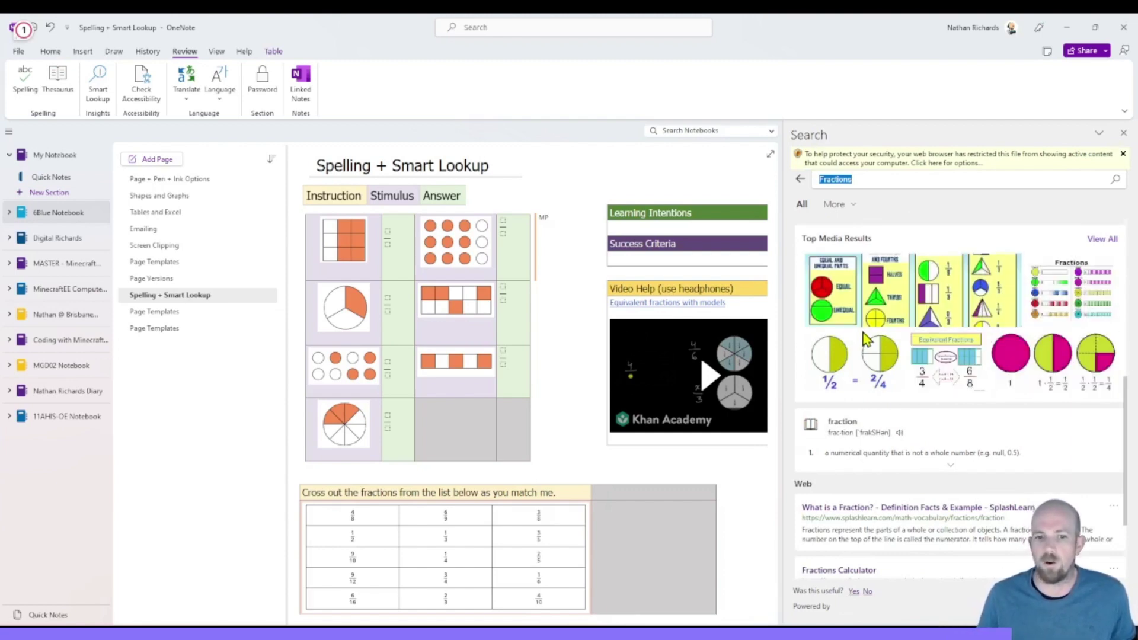
scroll(919, 426, "down", 1)
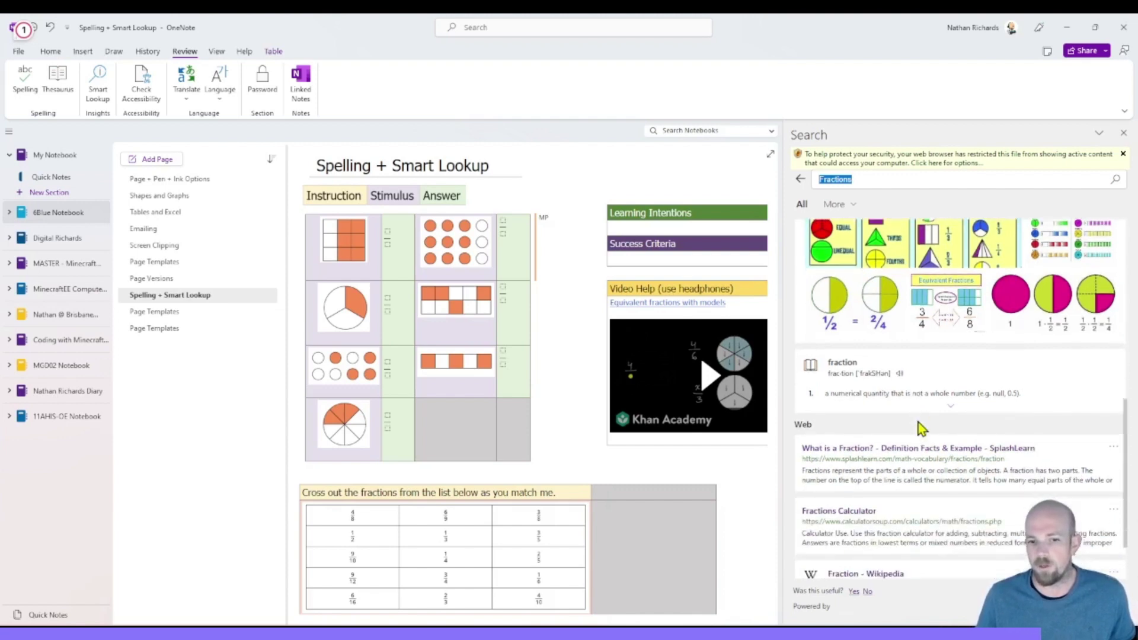
left_click(951, 407)
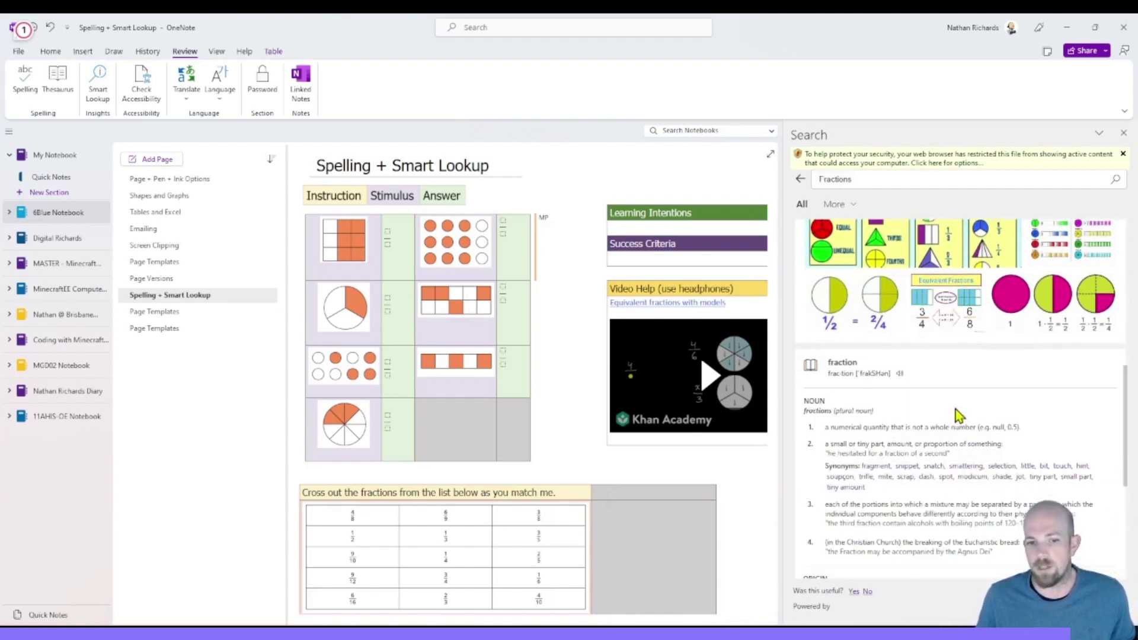
scroll(918, 485, "down", 1)
scroll(918, 486, "down", 1)
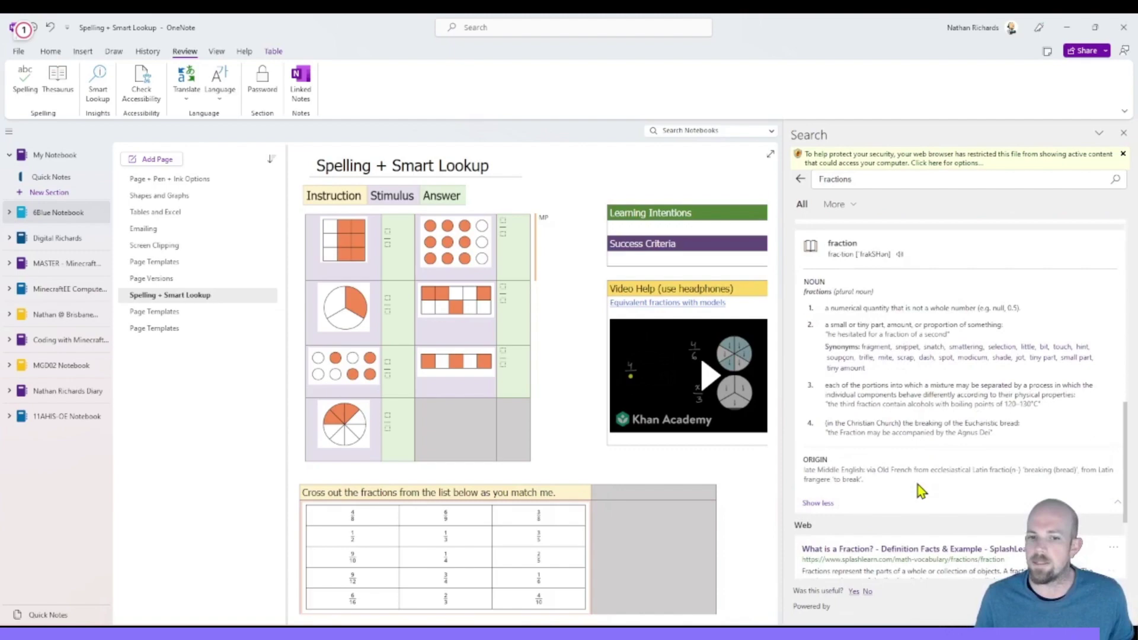
scroll(919, 486, "up", 1)
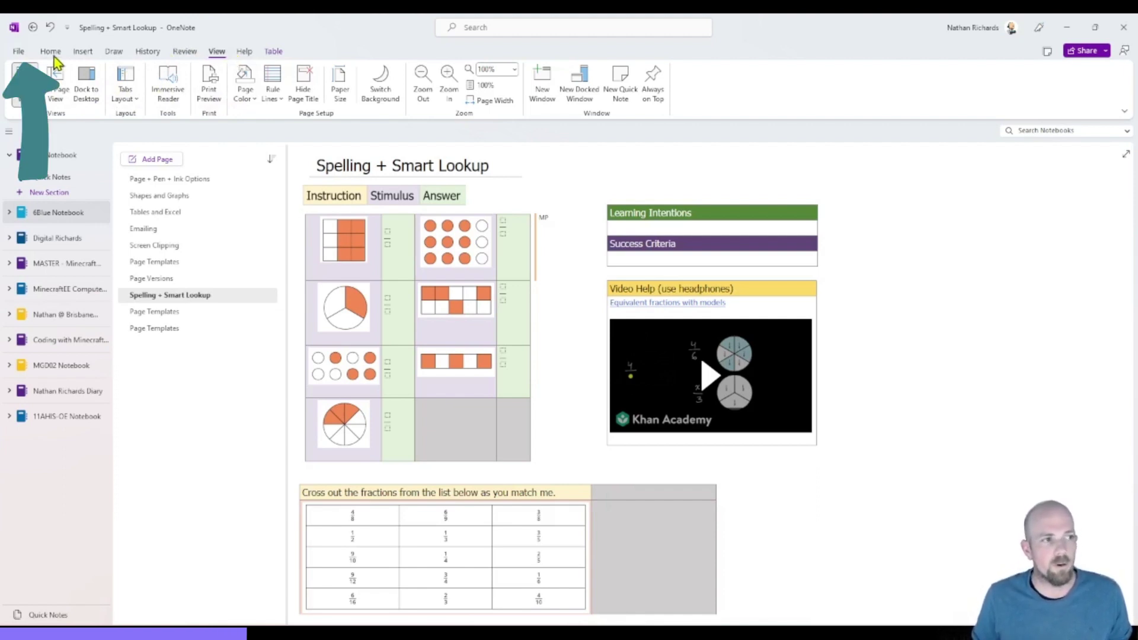
In OneNote Options > Customize Ribbon, expand the View tab to list its groups
left_click(22, 52)
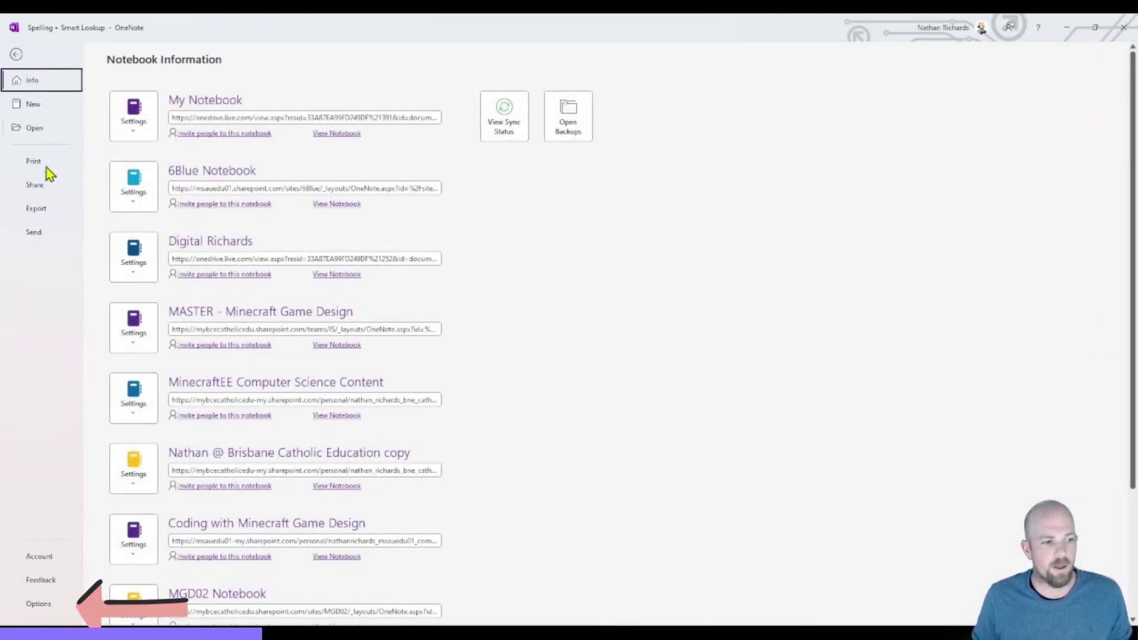
left_click(38, 603)
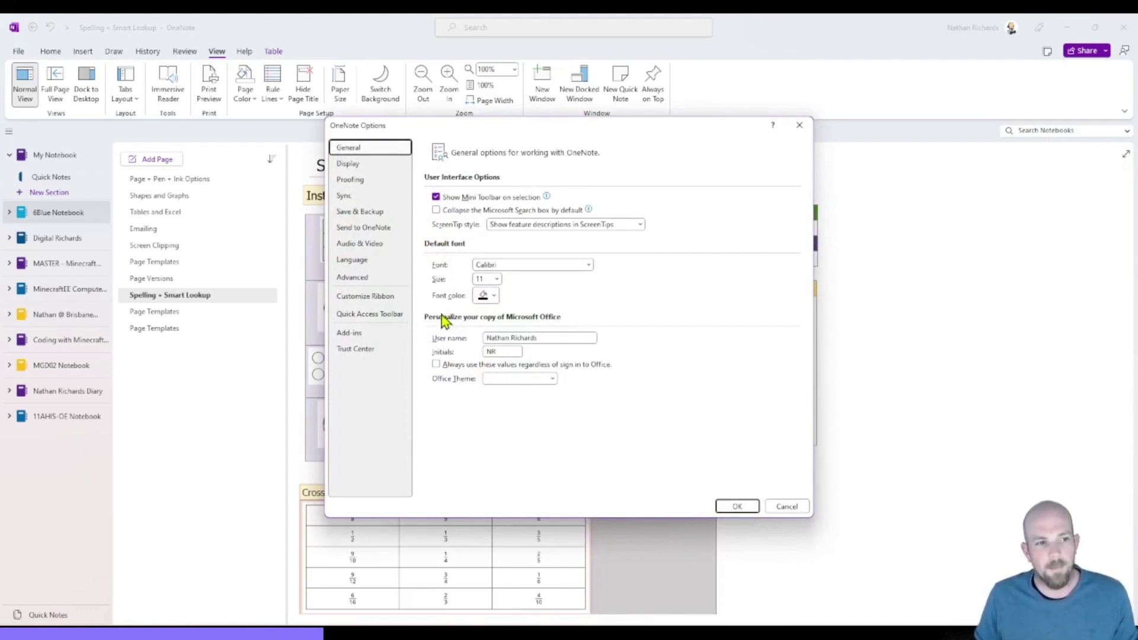
left_click(366, 300)
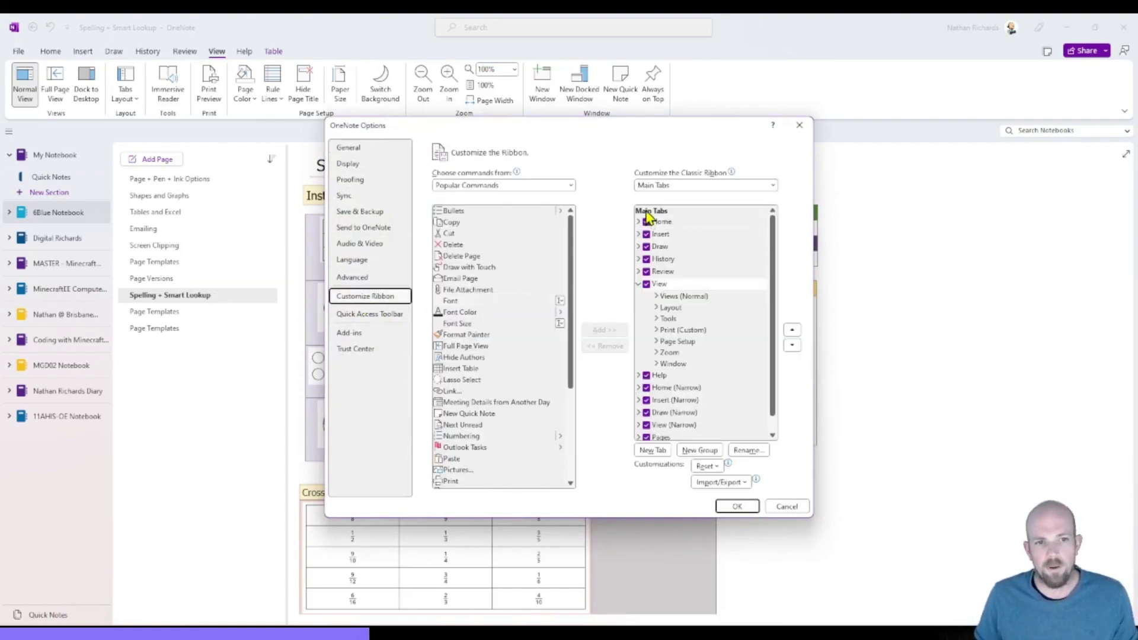
left_click(639, 284)
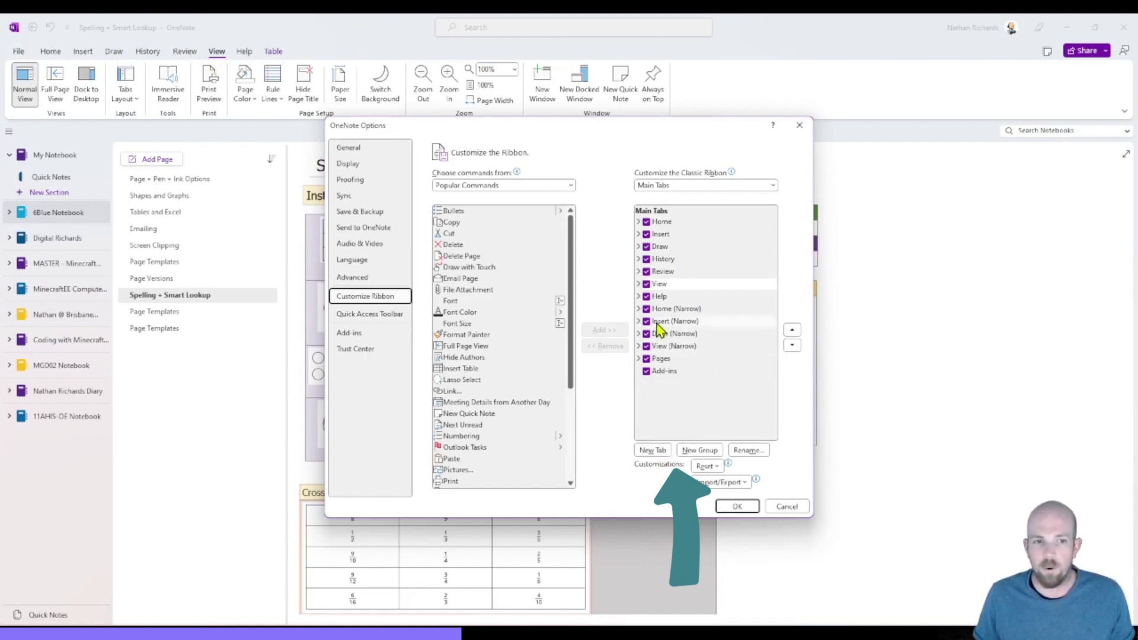
left_click(638, 284)
left_click(682, 297)
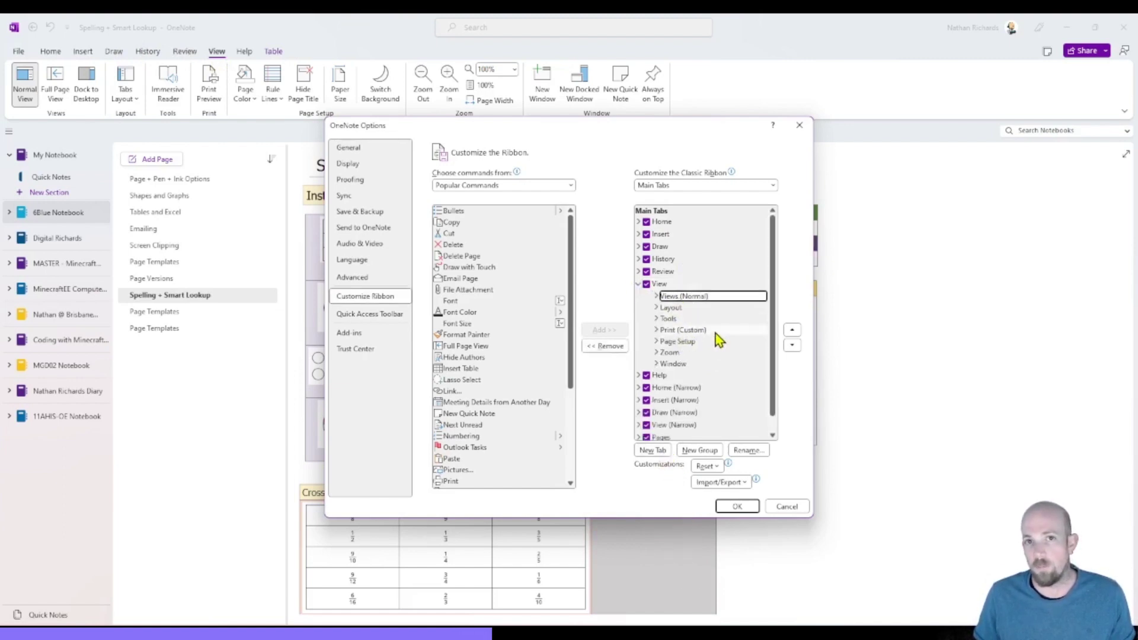
Add a new custom ribbon tab with a group and rename the tab 'Printing'
left_click(640, 285)
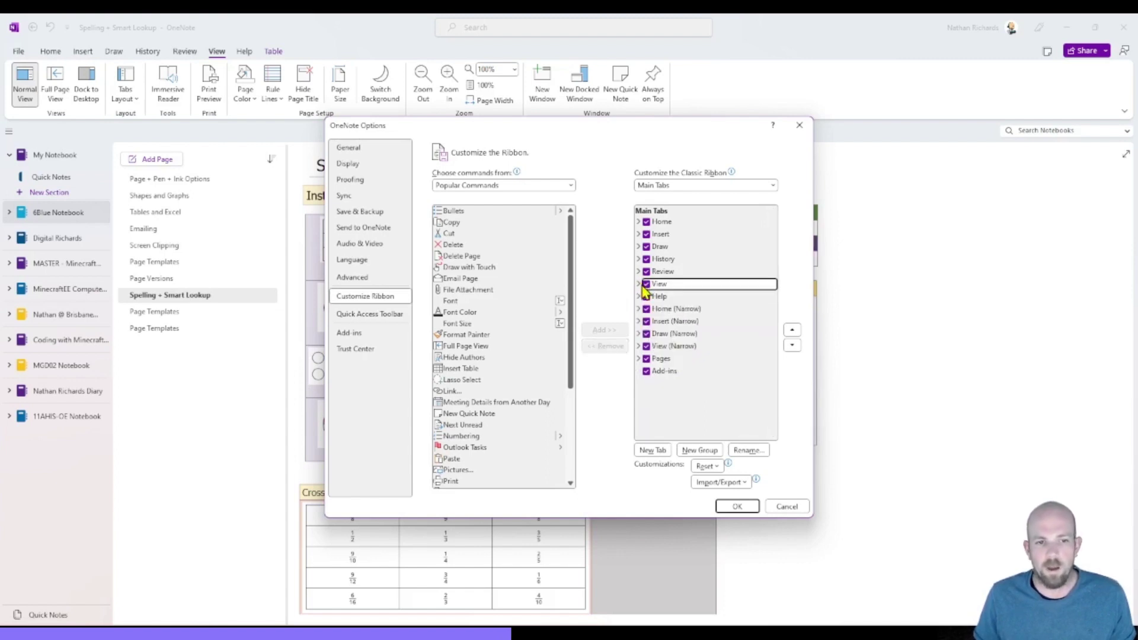
left_click(653, 451)
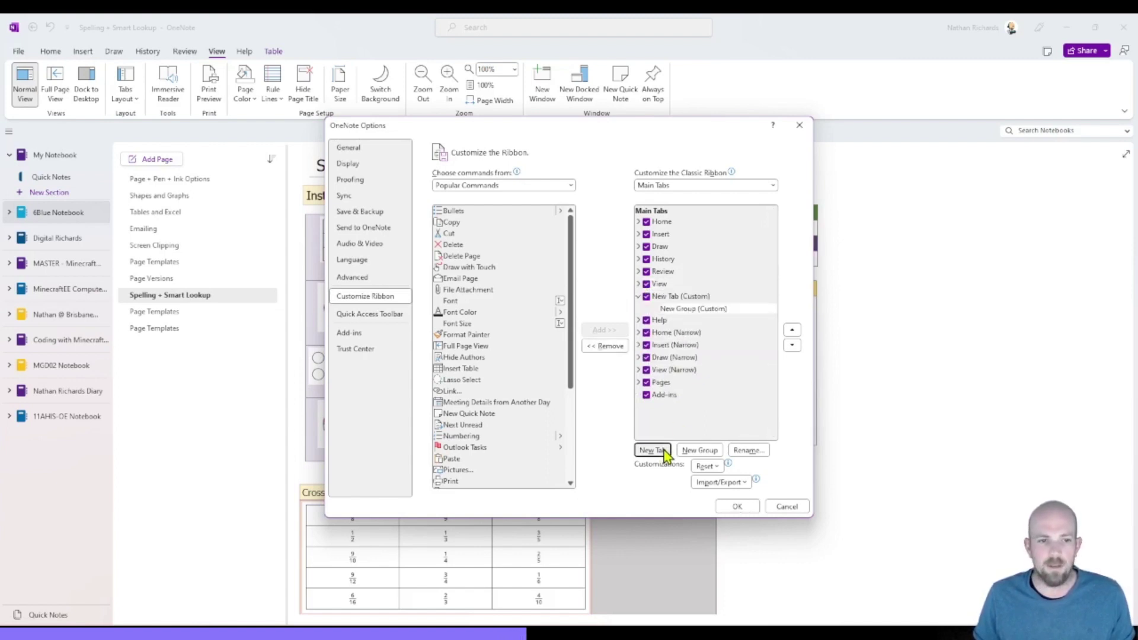
right_click(674, 299)
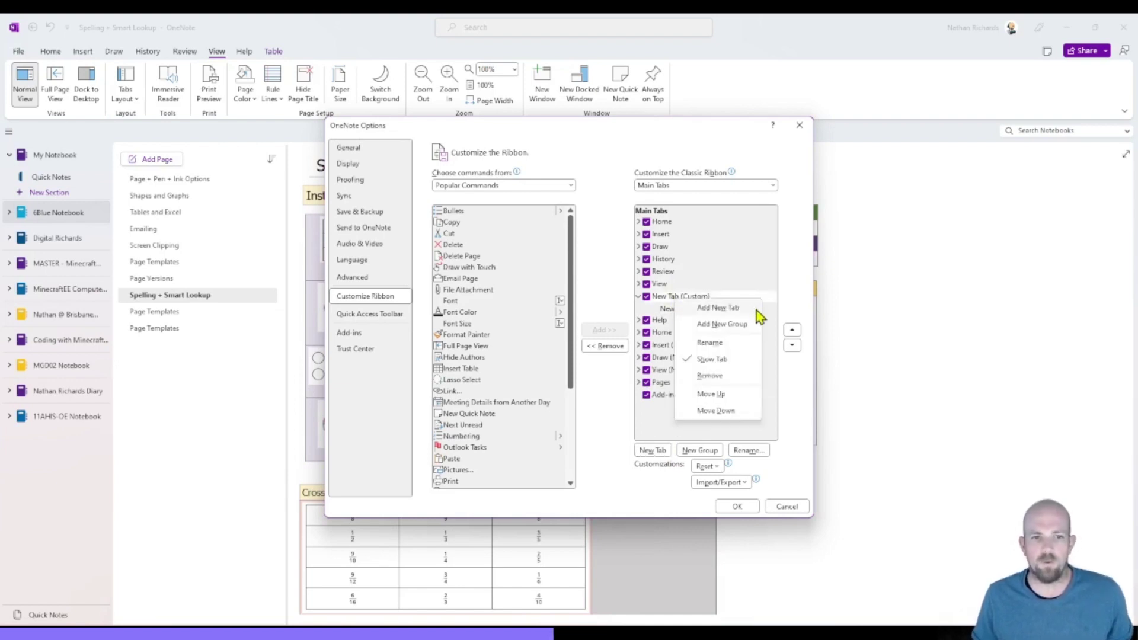
left_click(732, 345)
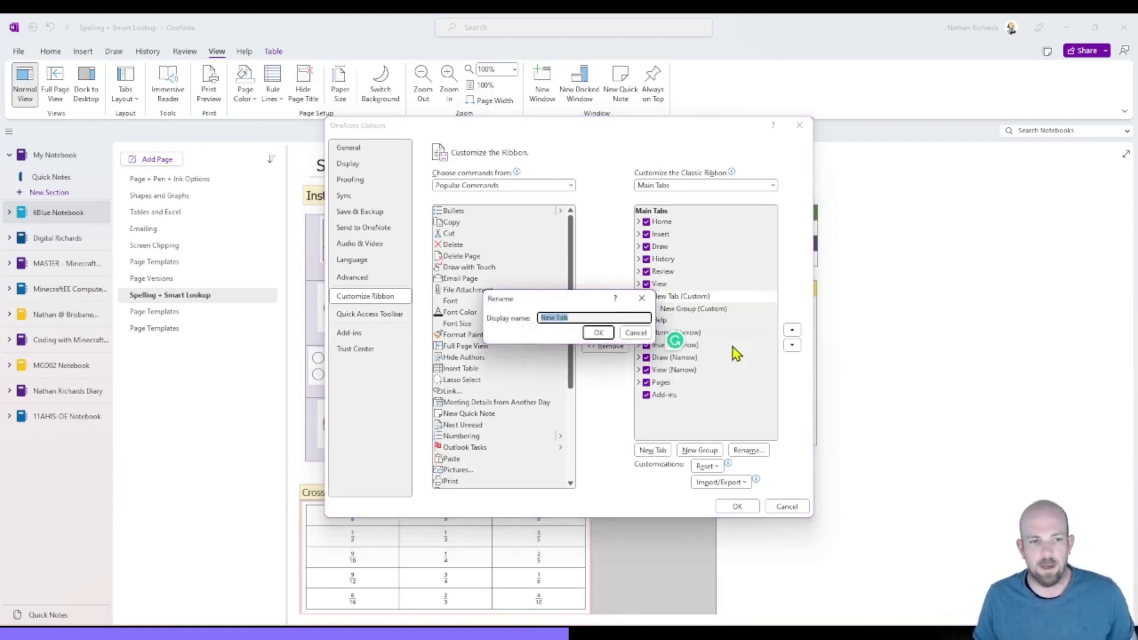
type("Pl")
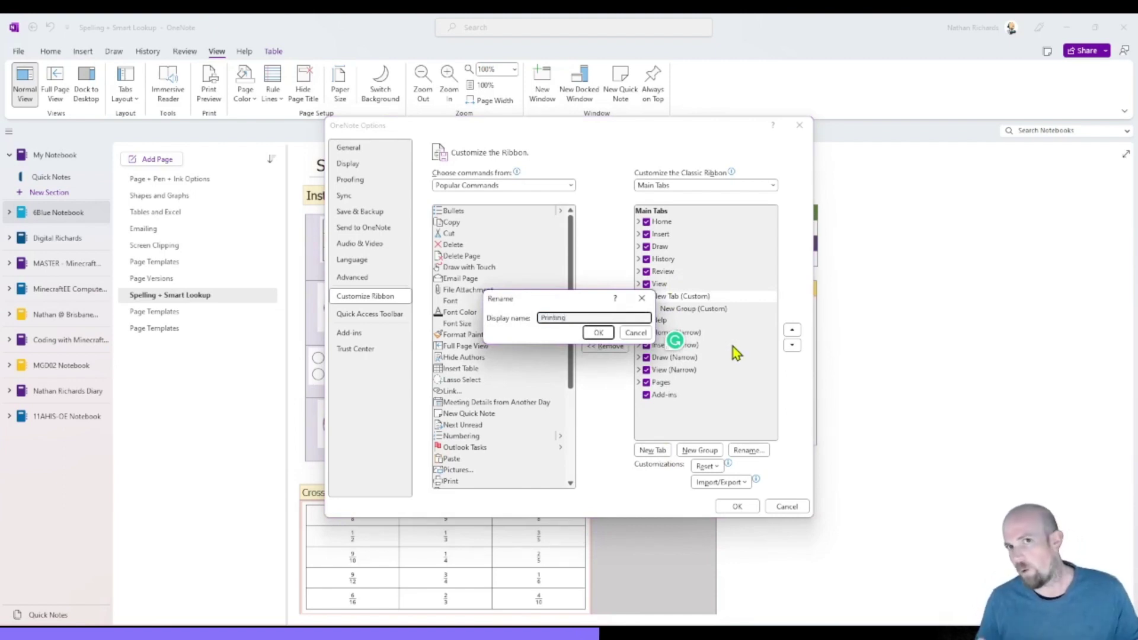
left_click(598, 332)
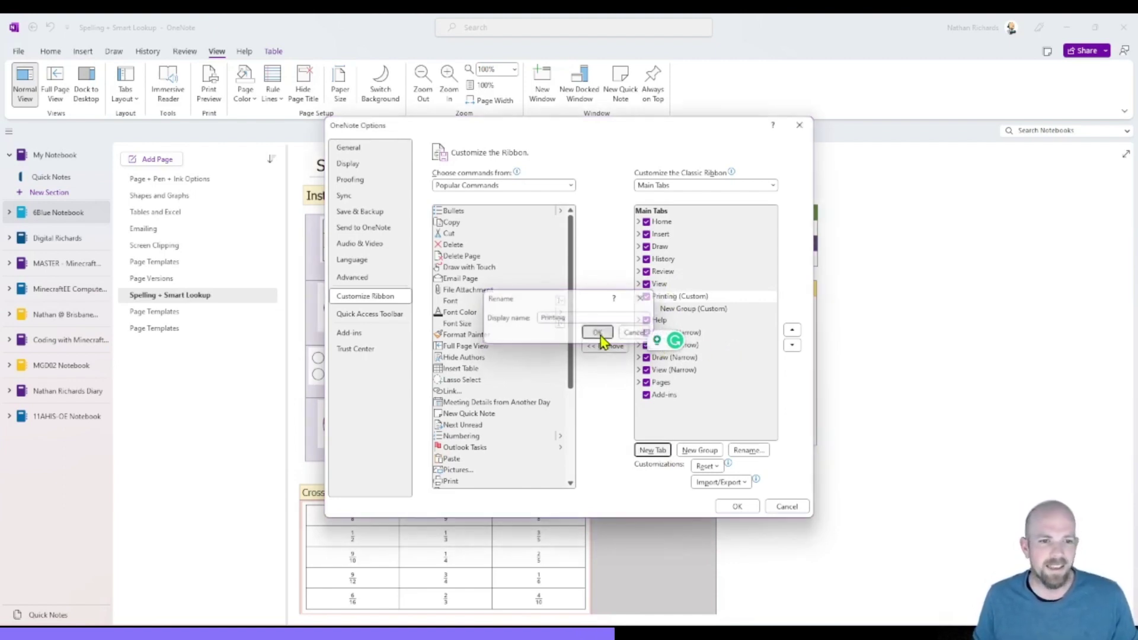
Rename the tab's new group to 'Print' and give it a symbol
left_click(685, 310)
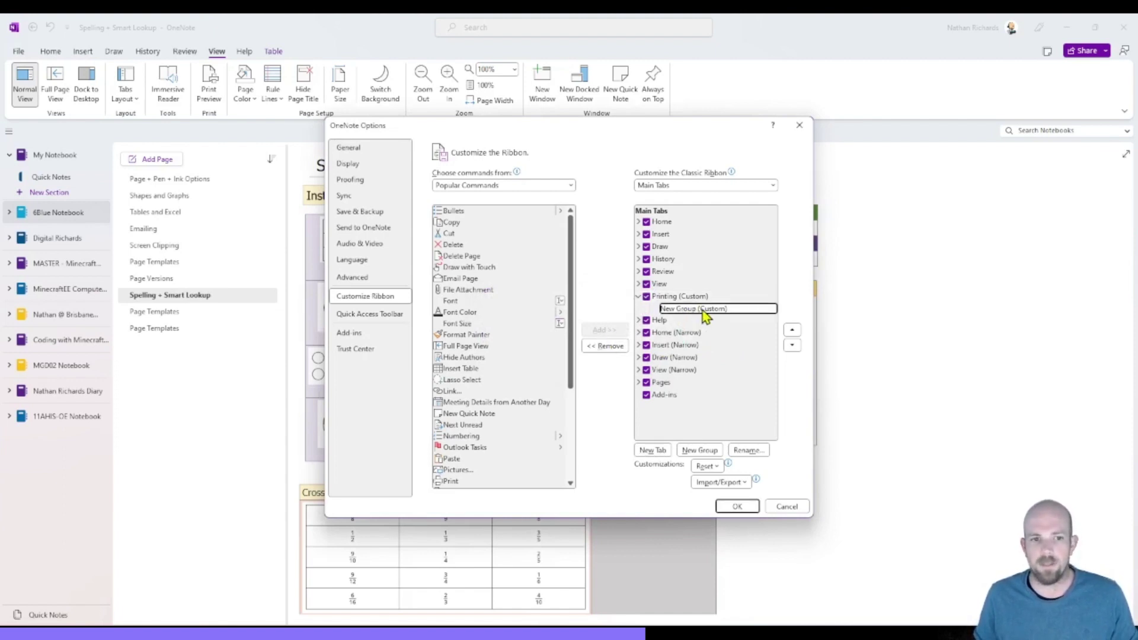
right_click(706, 316)
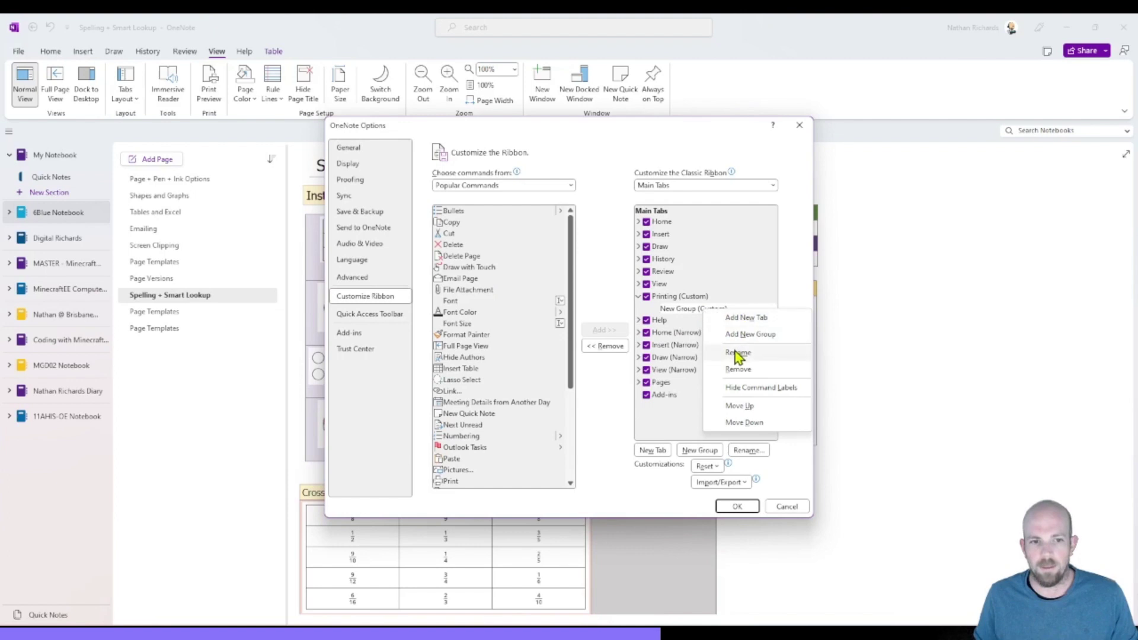
left_click(737, 354)
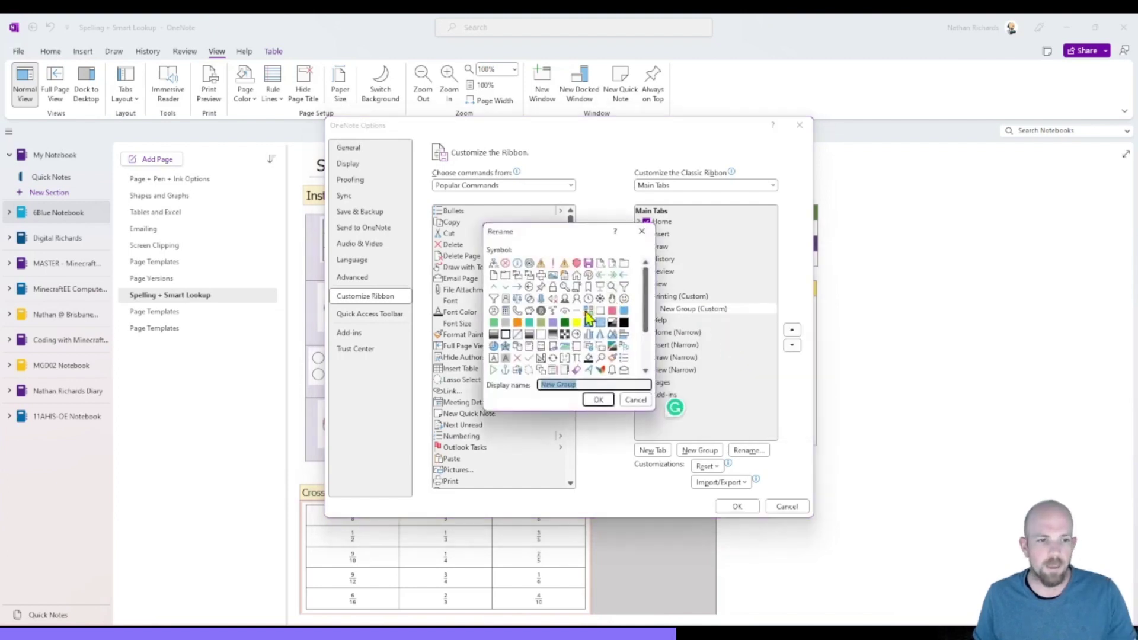
left_click(542, 277)
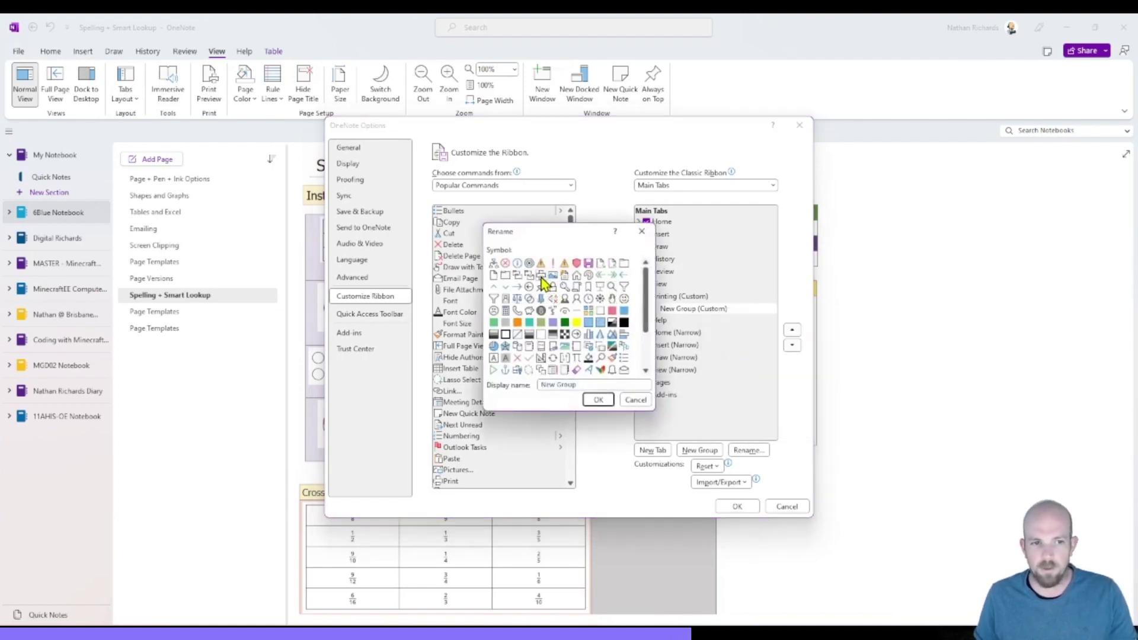
left_click_drag(538, 384, 609, 384)
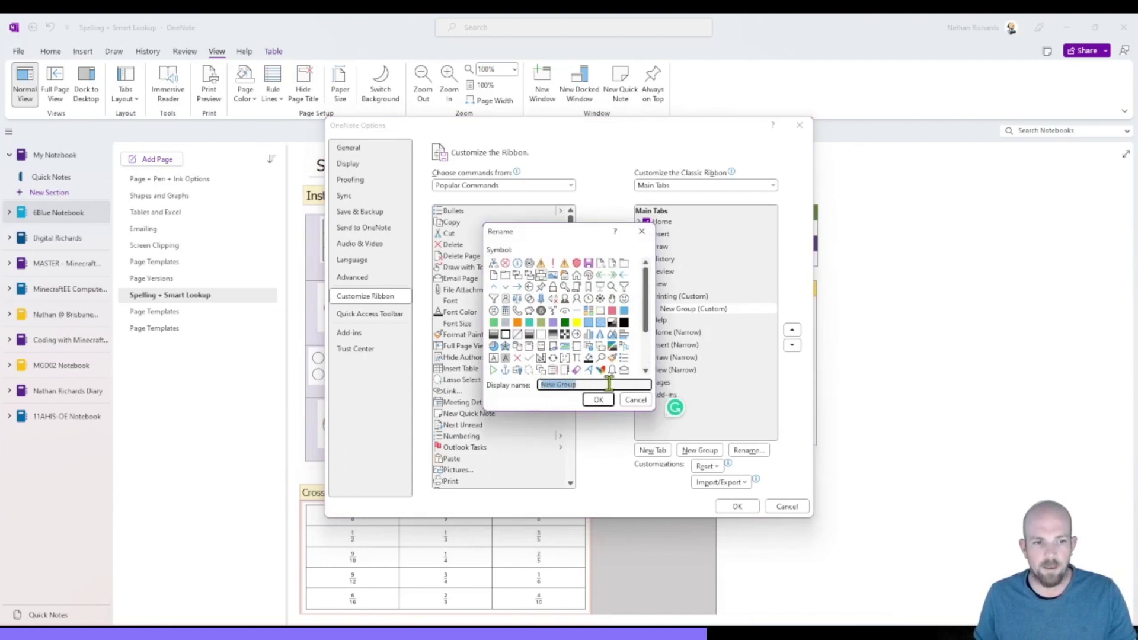
type("Pl")
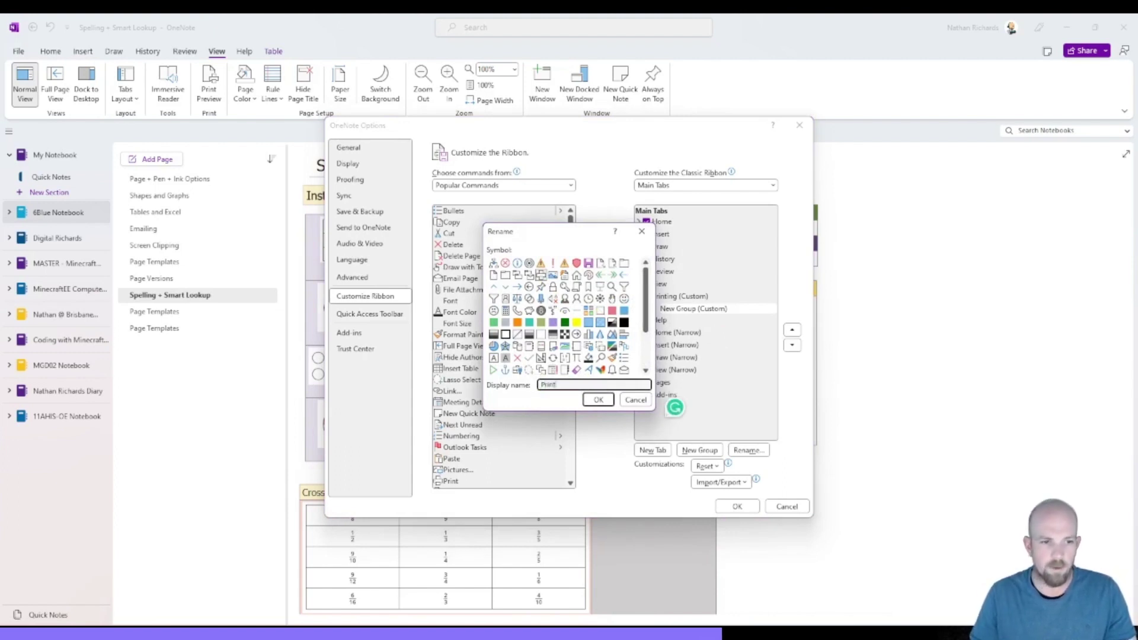
left_click(596, 400)
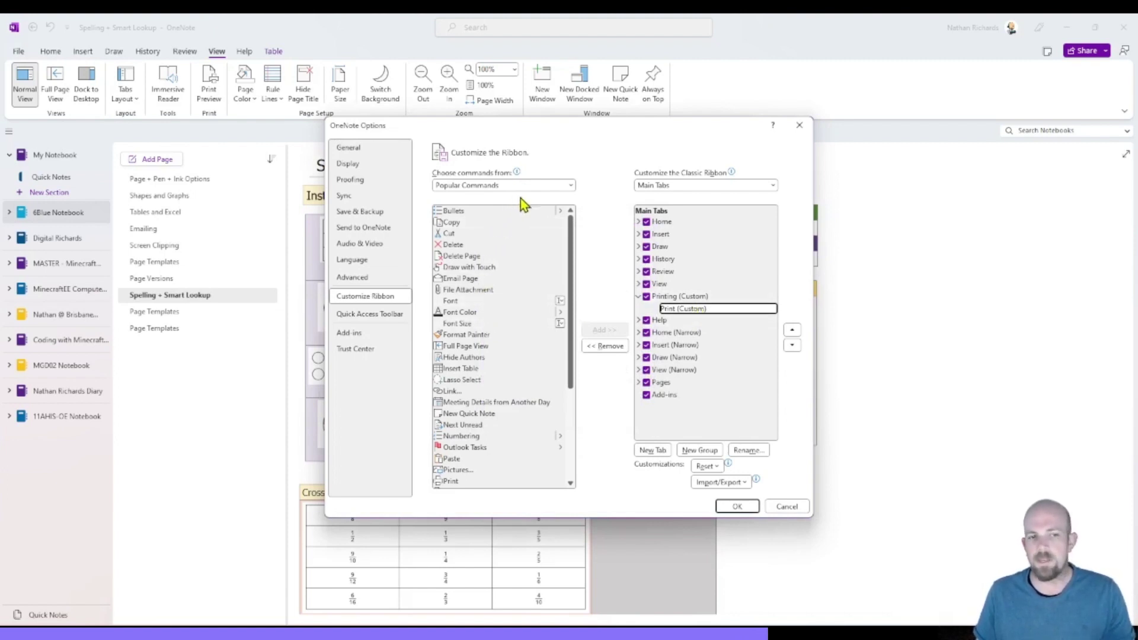
Add Print and Print Preview from Popular Commands to the Print group, then save with OK
left_click(570, 186)
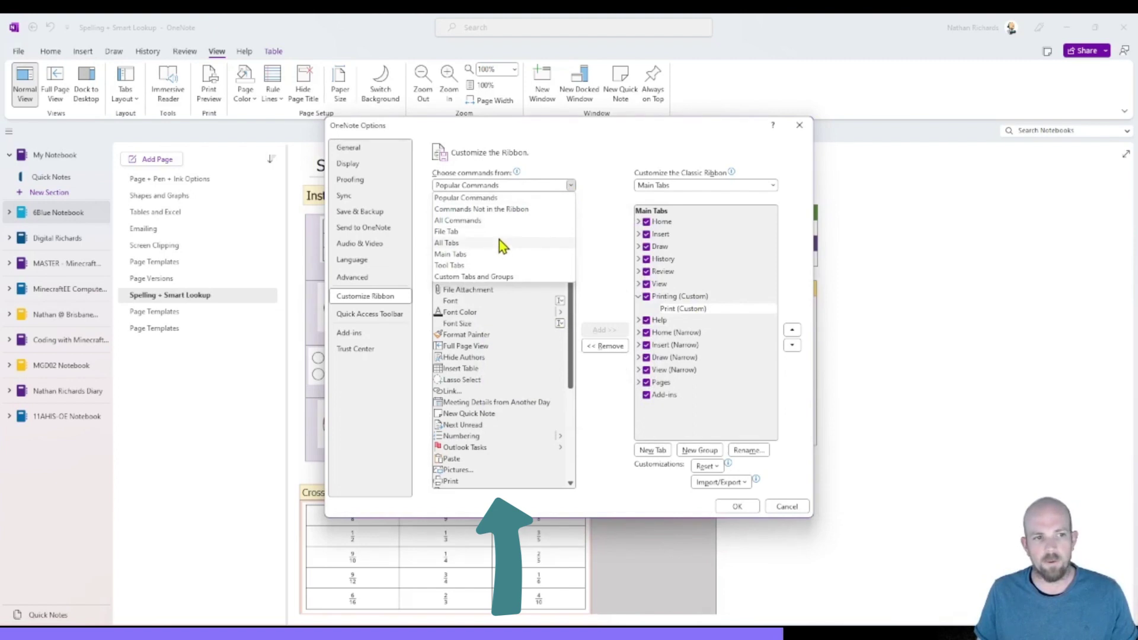
left_click(497, 198)
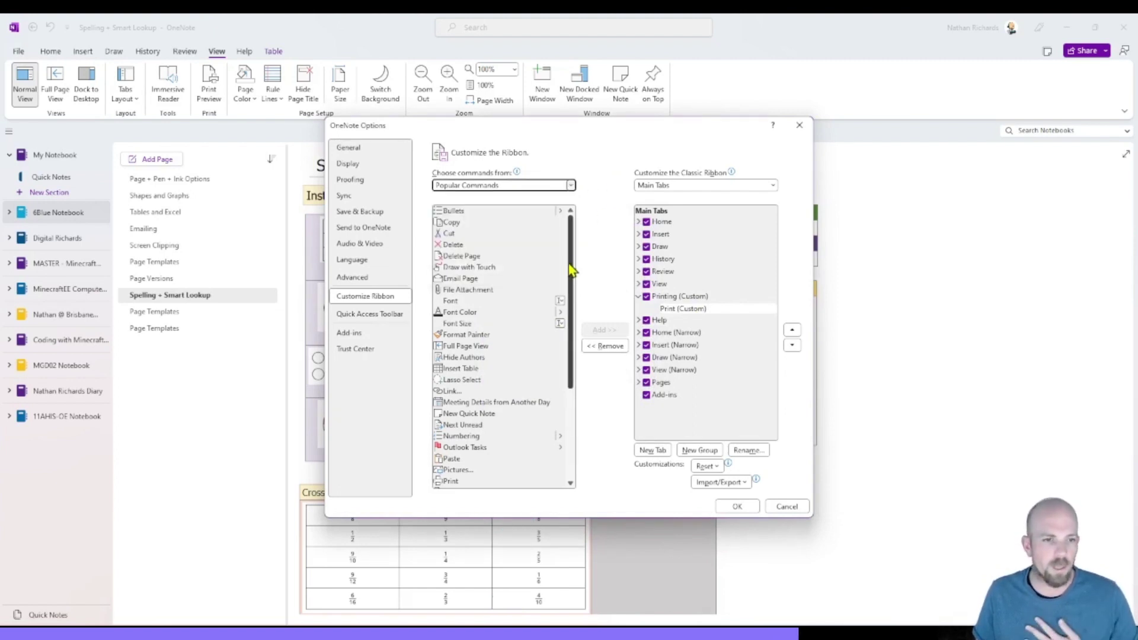
left_click_drag(572, 261, 573, 367)
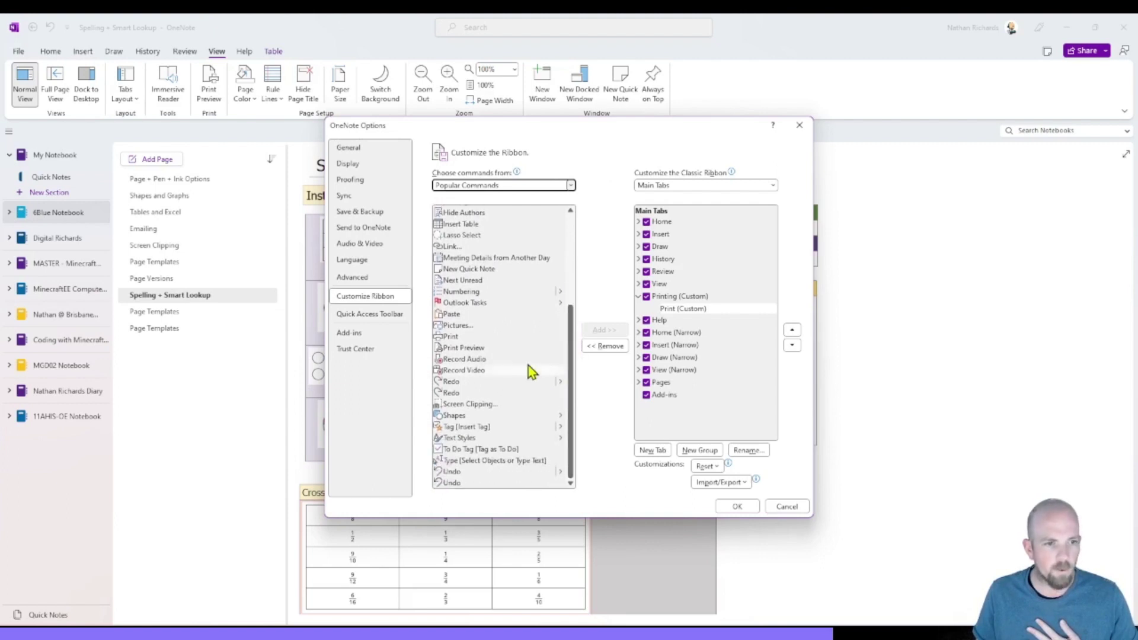
left_click(496, 340)
left_click(598, 332)
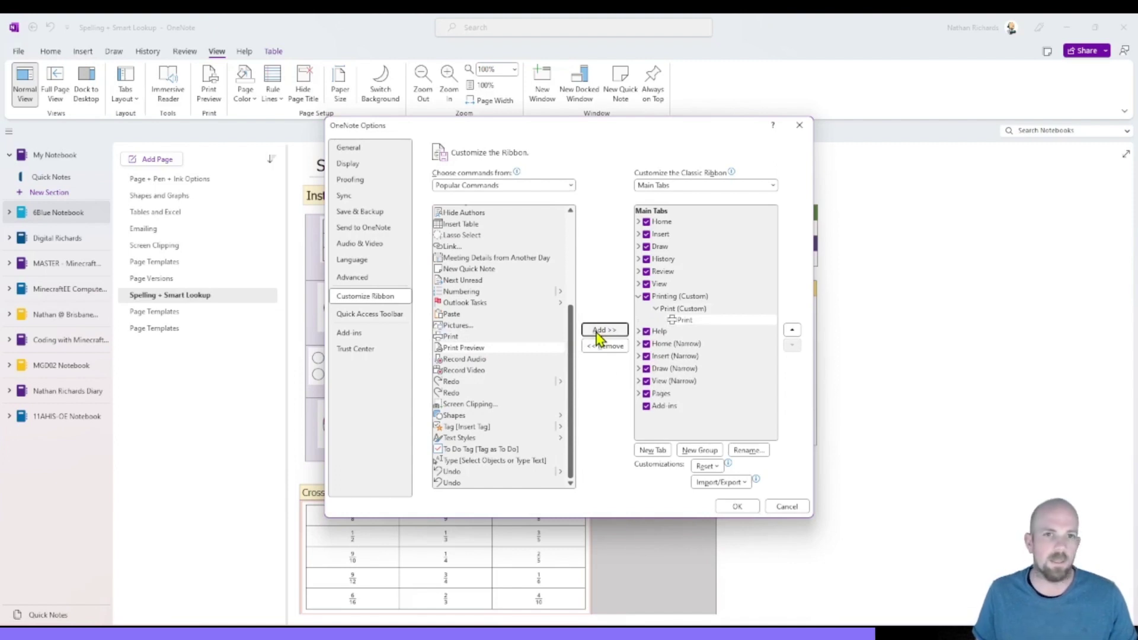
left_click(498, 348)
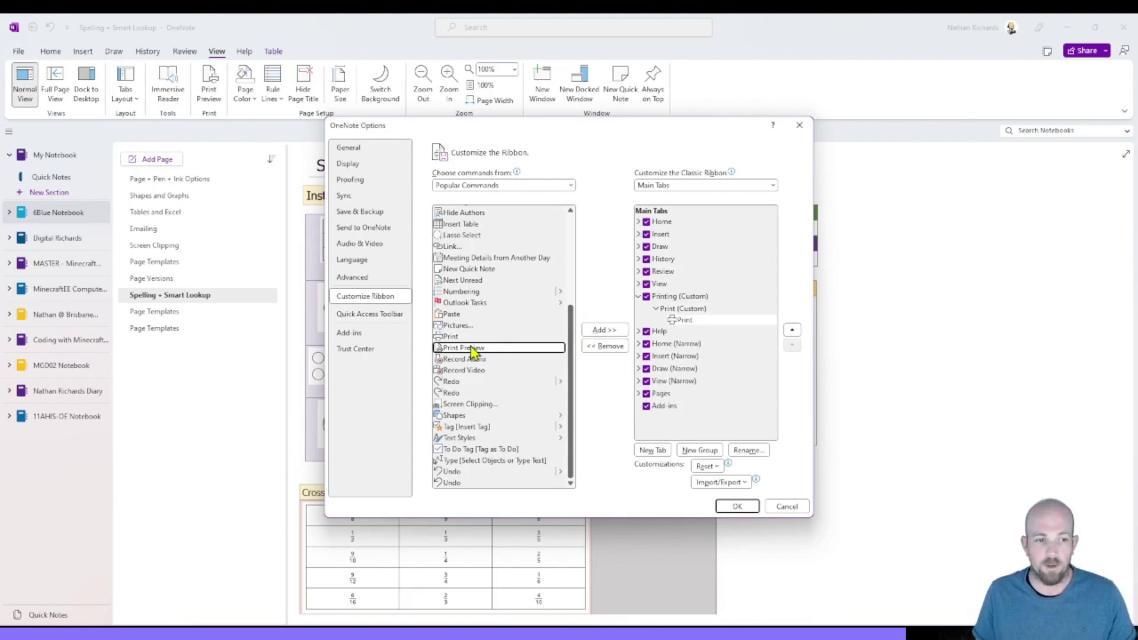
left_click(612, 337)
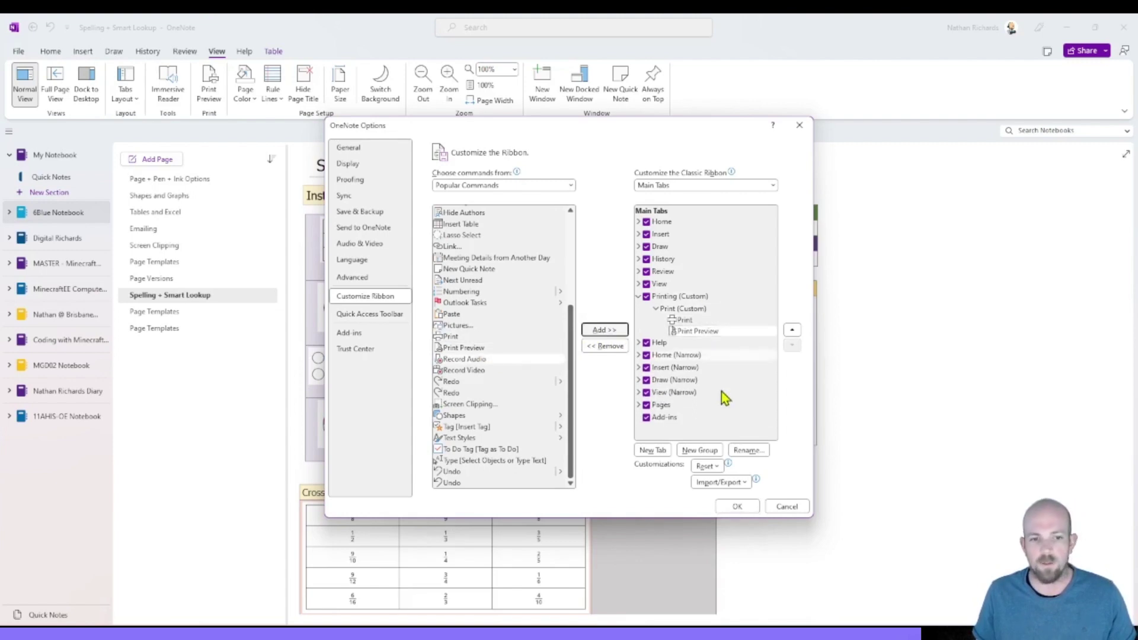
left_click(737, 507)
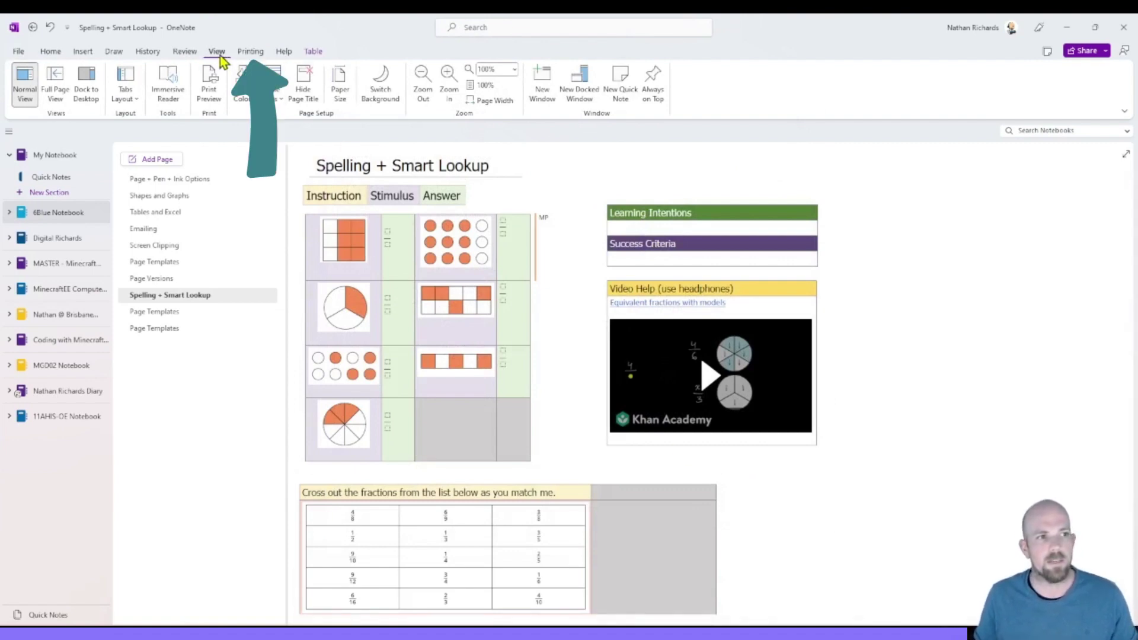
From the Printing tab, preview the page on A4 paper, then launch Print
left_click(250, 52)
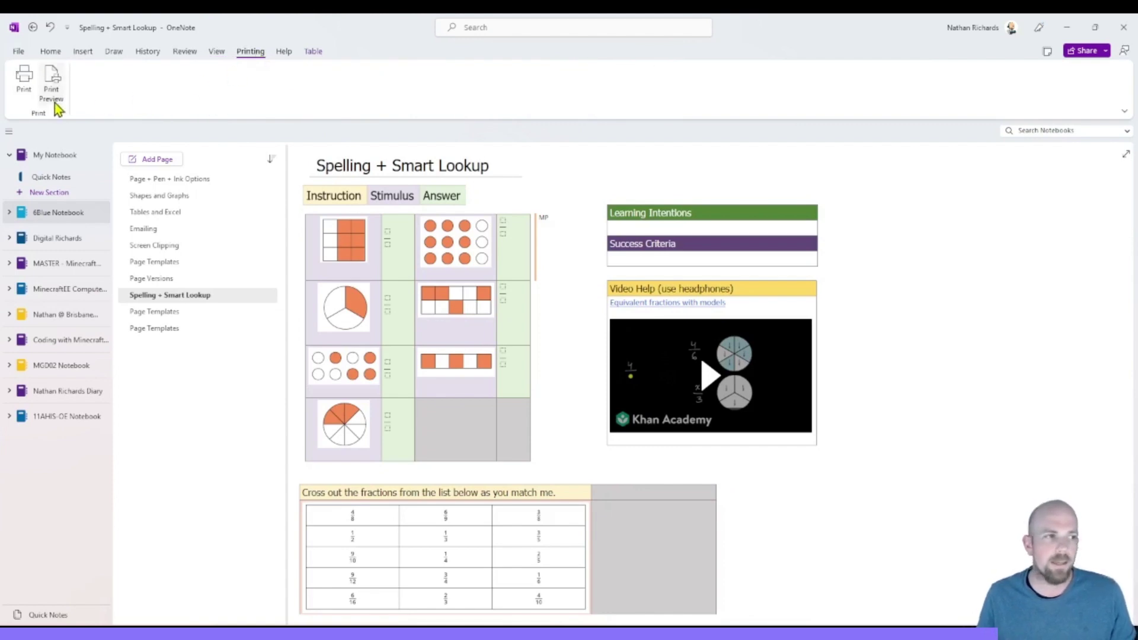
left_click(25, 80)
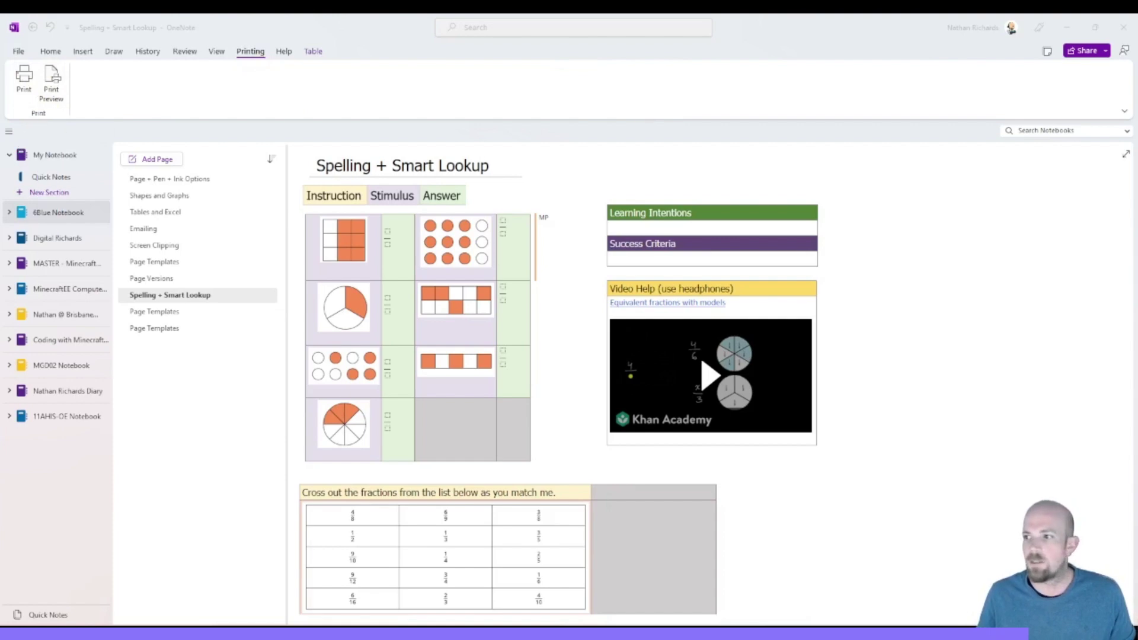
left_click_drag(697, 148, 672, 126)
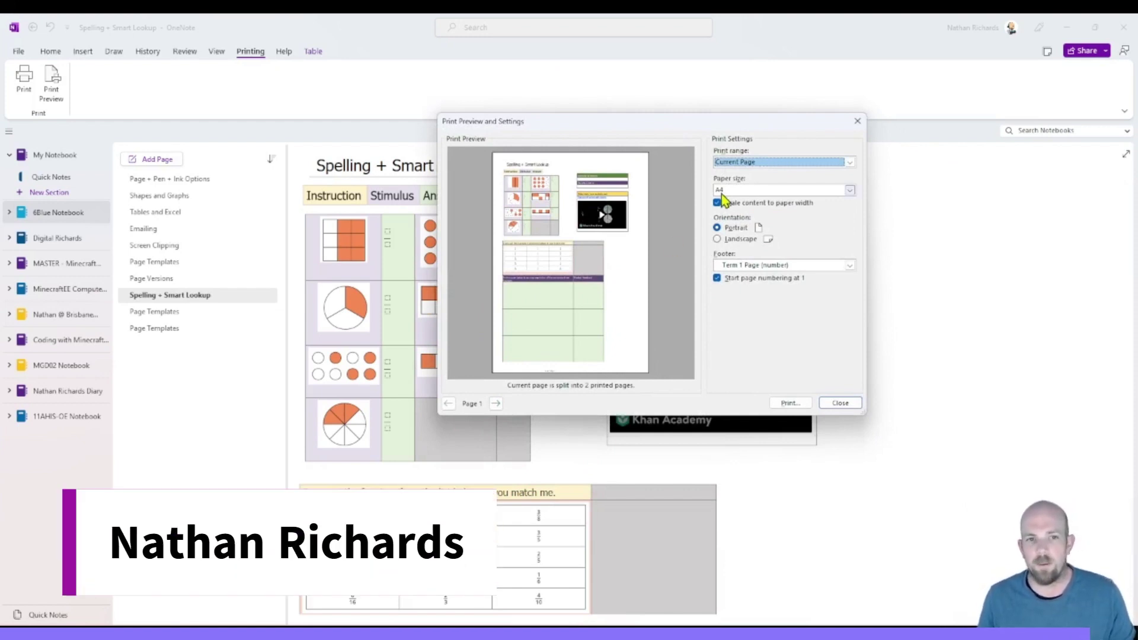
left_click(787, 189)
left_click(787, 190)
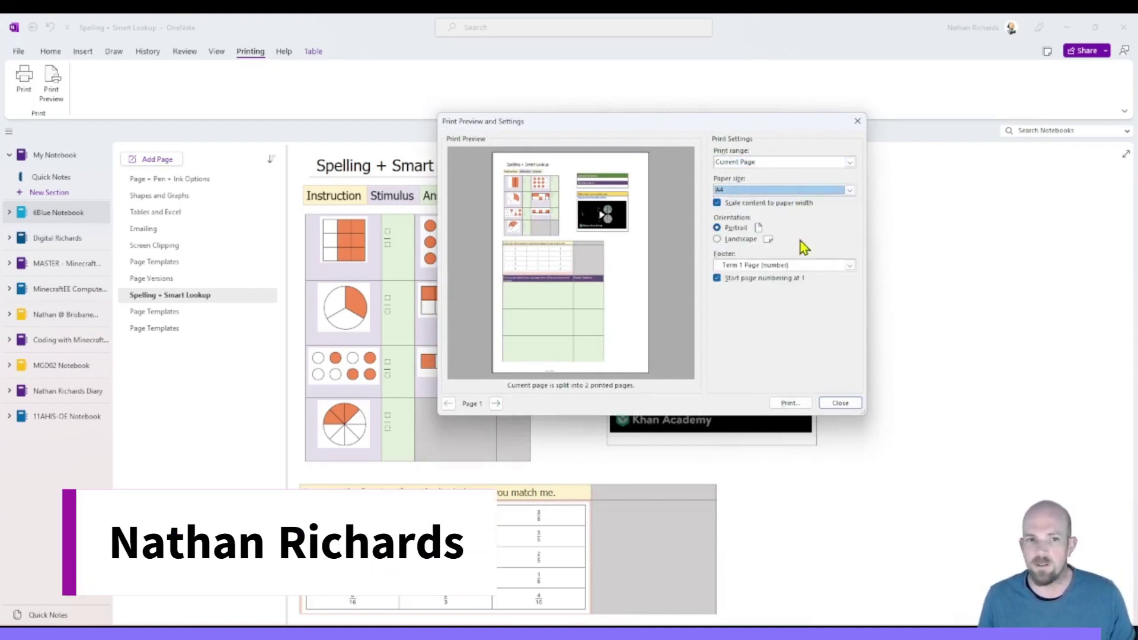
left_click(846, 402)
left_click(24, 83)
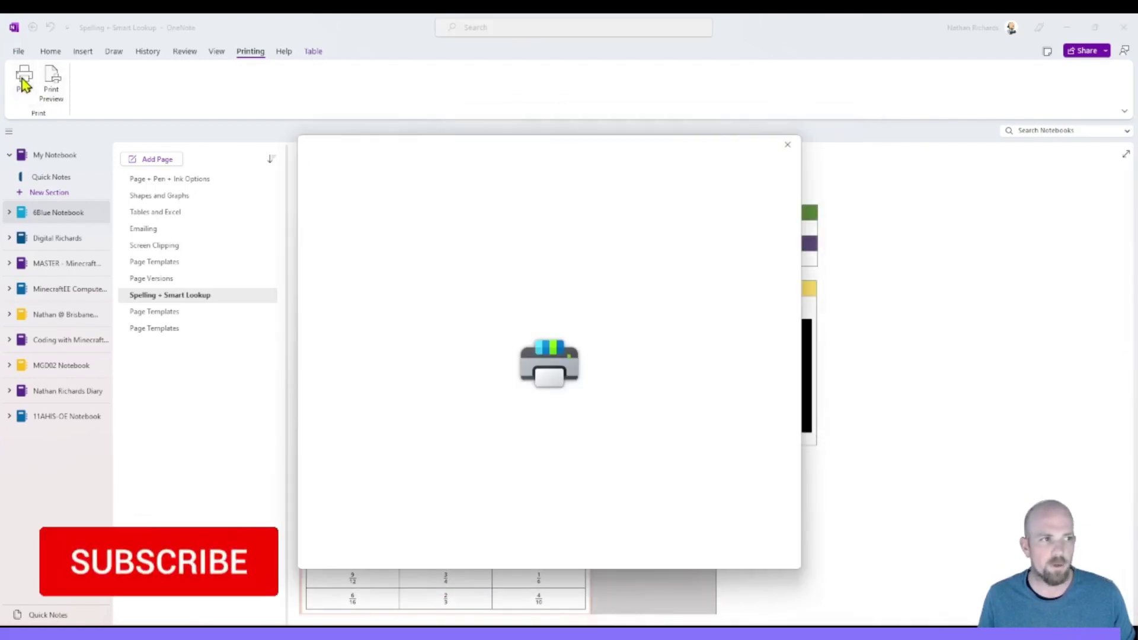